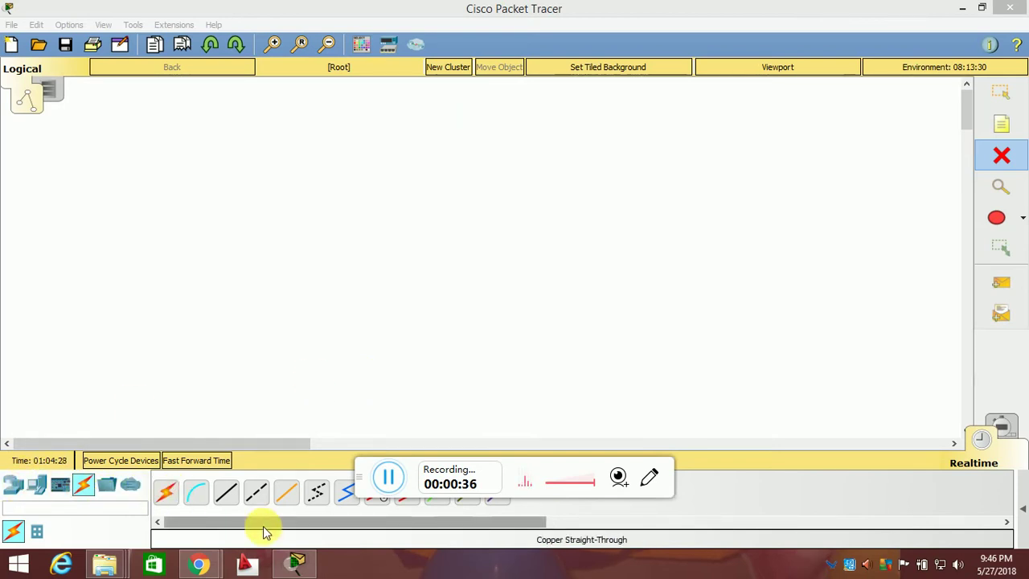
- Place a 1941 router, a 2960-24TT switch and a Hub-PT side by side on the empty workspace
{"action": "left_click", "coordinate": [223, 491]}
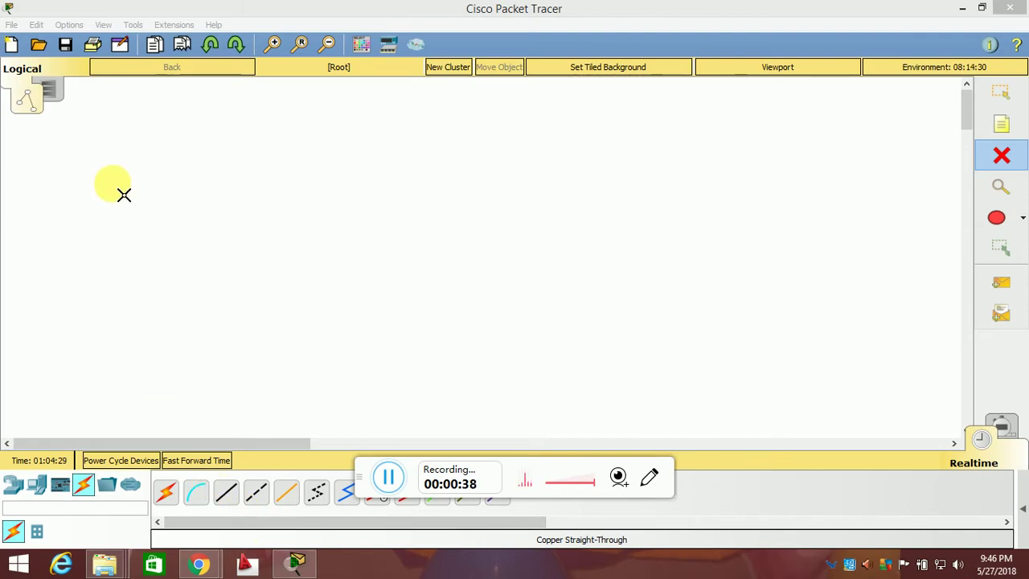
{"action": "left_click", "coordinate": [14, 485]}
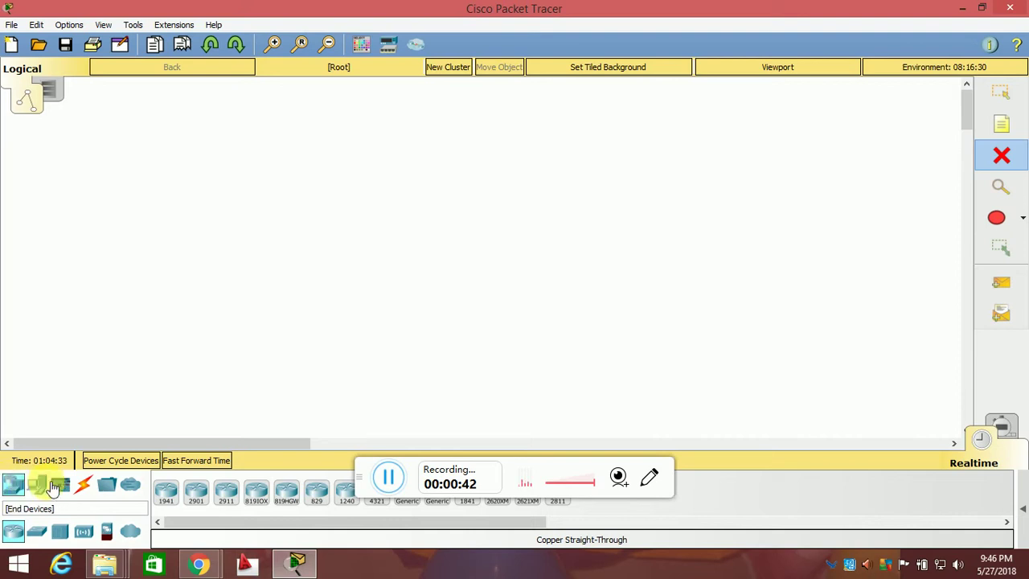
{"action": "left_click", "coordinate": [166, 489]}
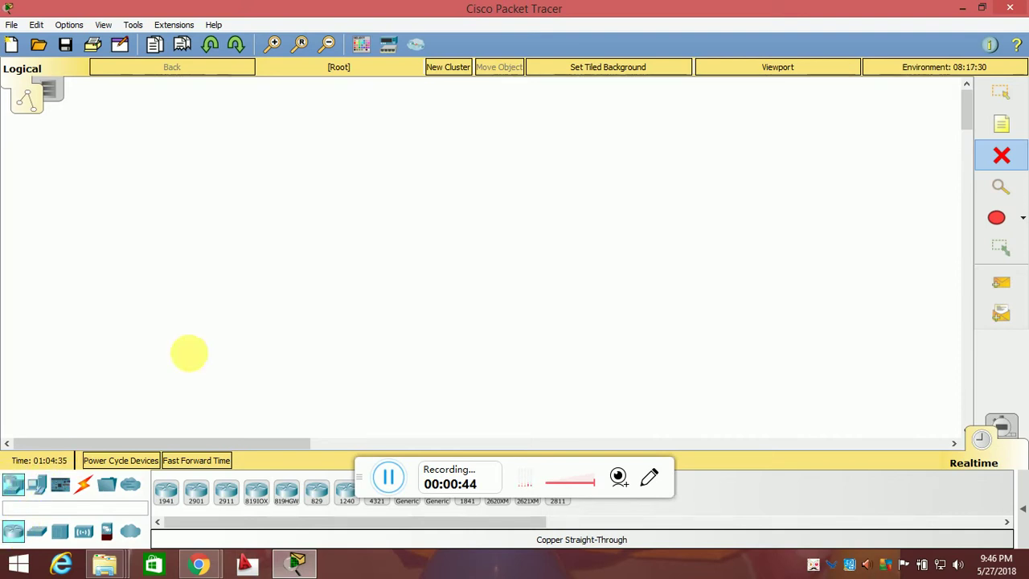
{"action": "left_click", "coordinate": [124, 271]}
{"action": "left_click_drag", "start_coordinate": [44, 537], "coordinate": [195, 271]}
{"action": "left_click_drag", "start_coordinate": [69, 537], "coordinate": [289, 277]}
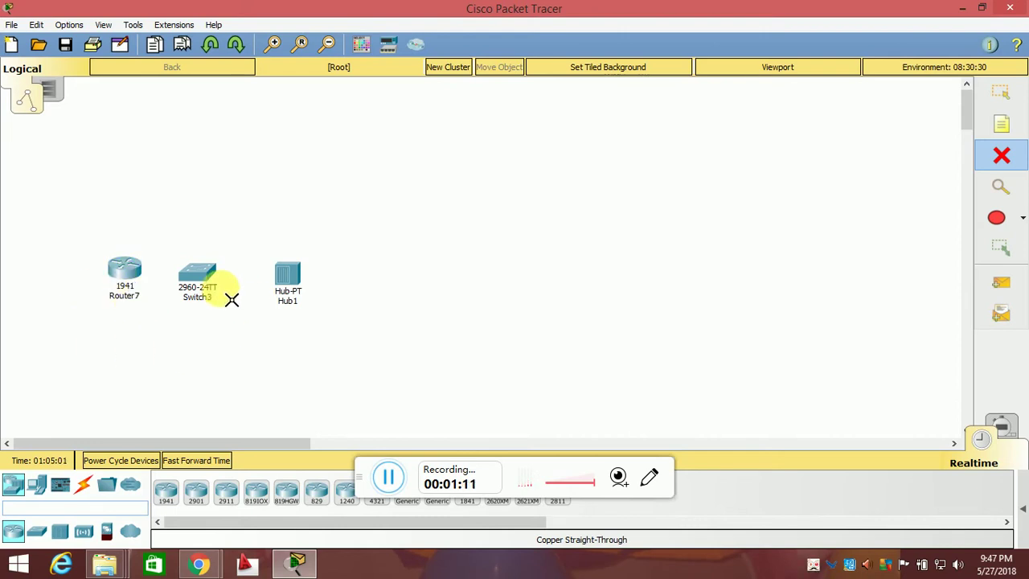
- Delete the Hub-PT and the 1941 router, keeping only the 2960-24TT switch
{"action": "mouse_move", "coordinate": [242, 280]}
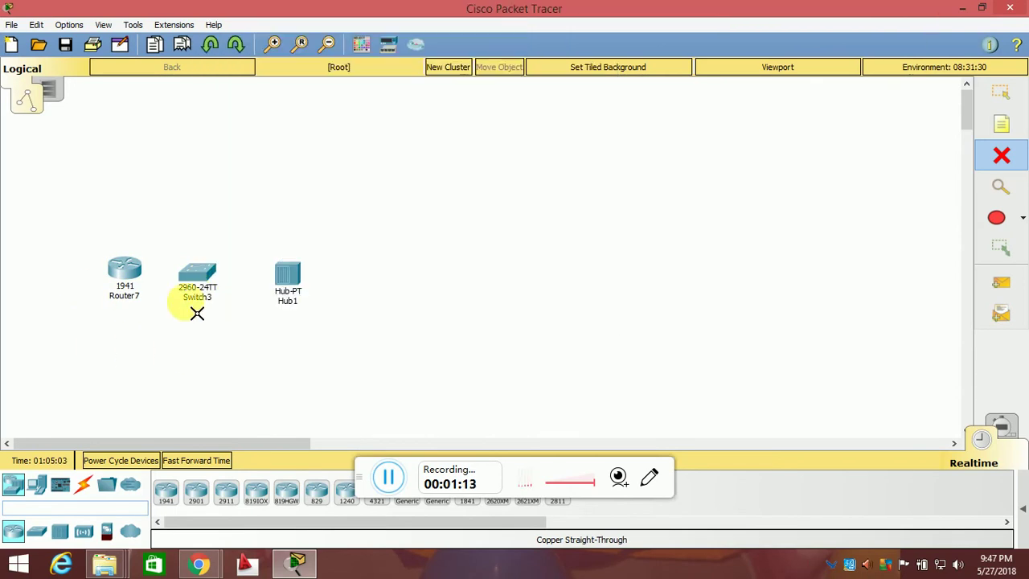
{"action": "left_click", "coordinate": [297, 284]}
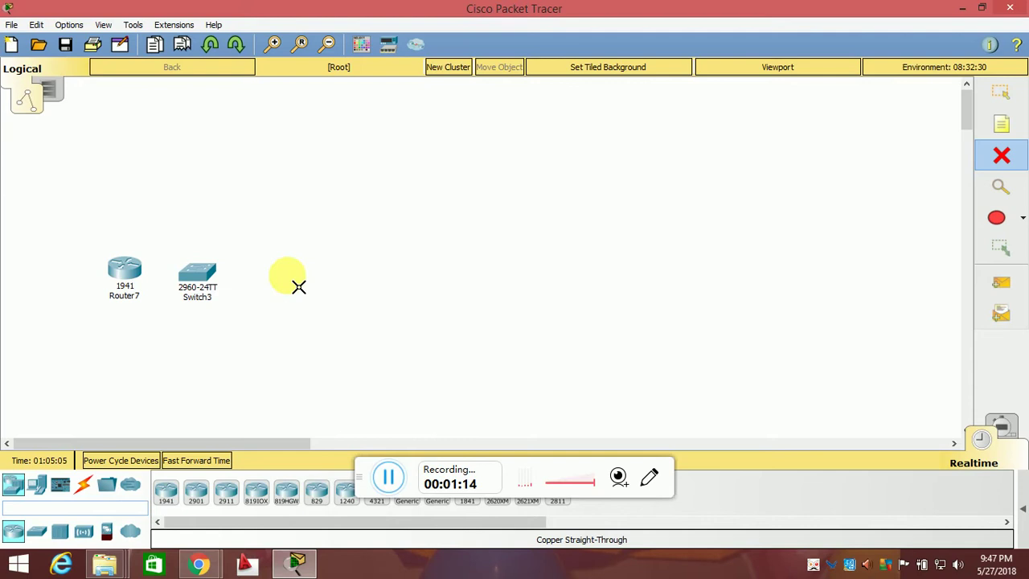
{"action": "left_click", "coordinate": [143, 285]}
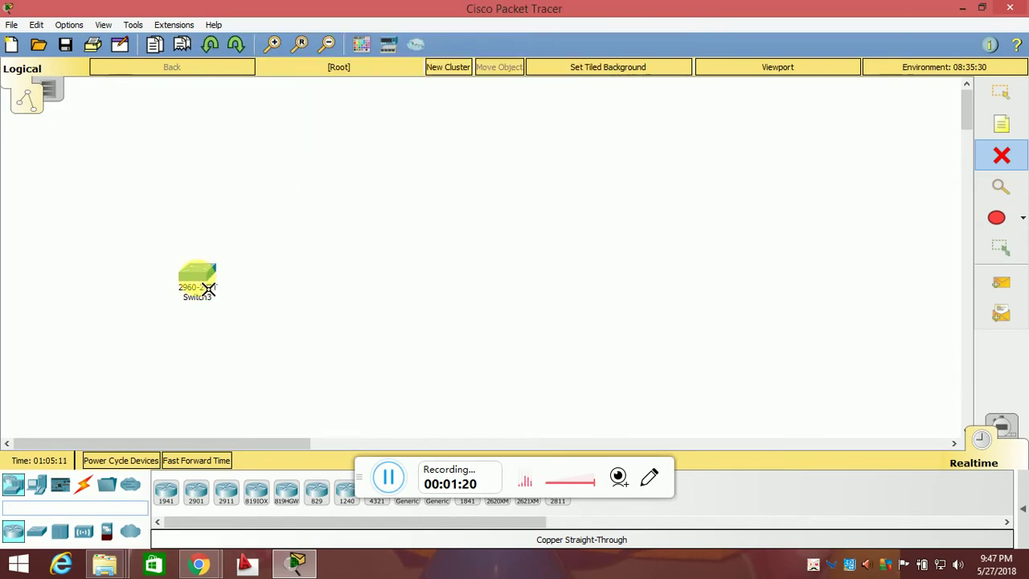
- Leave delete mode, move the 2960-24TT switch up toward the middle of the workspace and place a PC-PT below it
{"action": "mouse_move", "coordinate": [208, 289]}
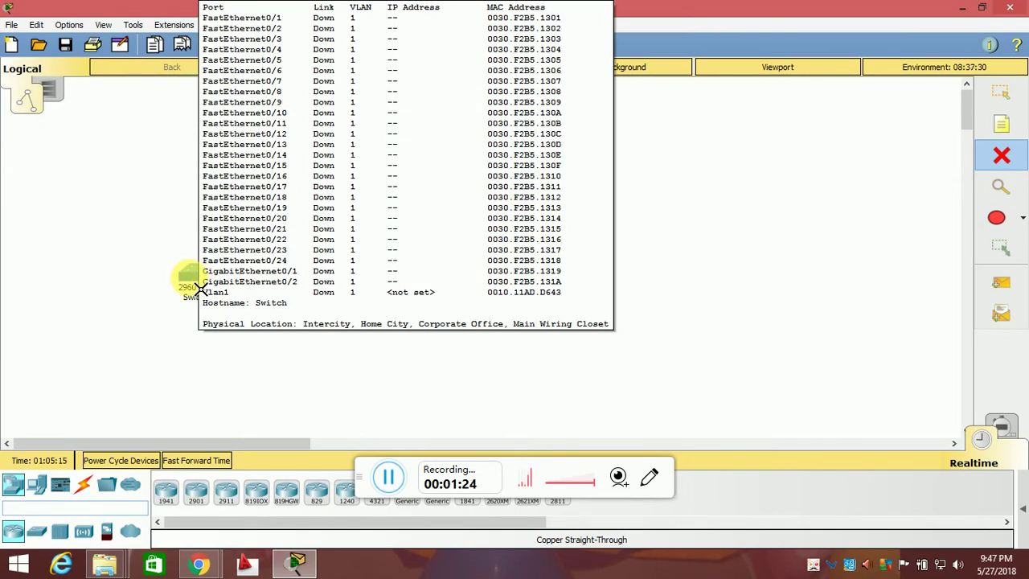
{"action": "key", "text": "Escape"}
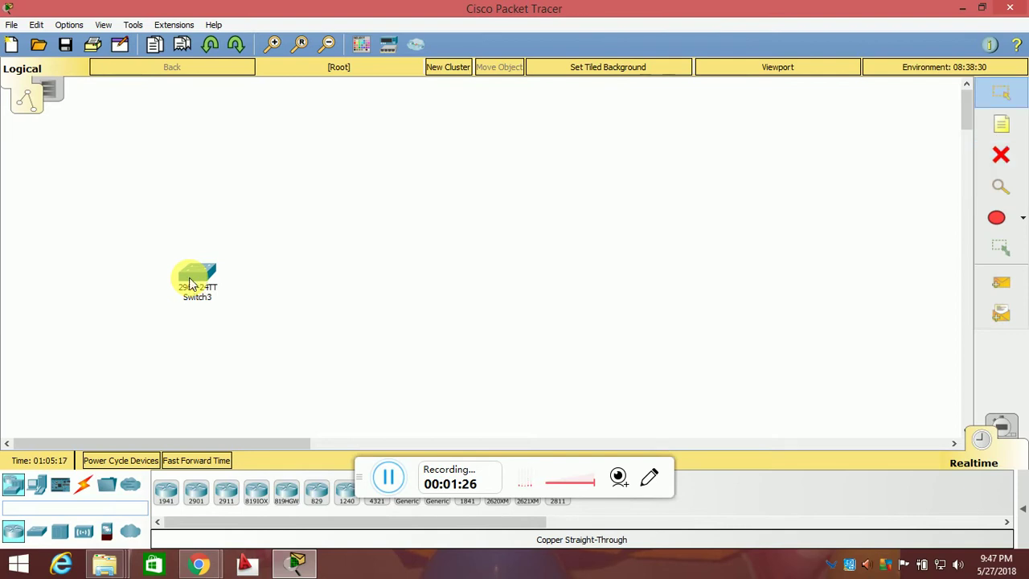
{"action": "left_click_drag", "start_coordinate": [207, 274], "coordinate": [336, 212]}
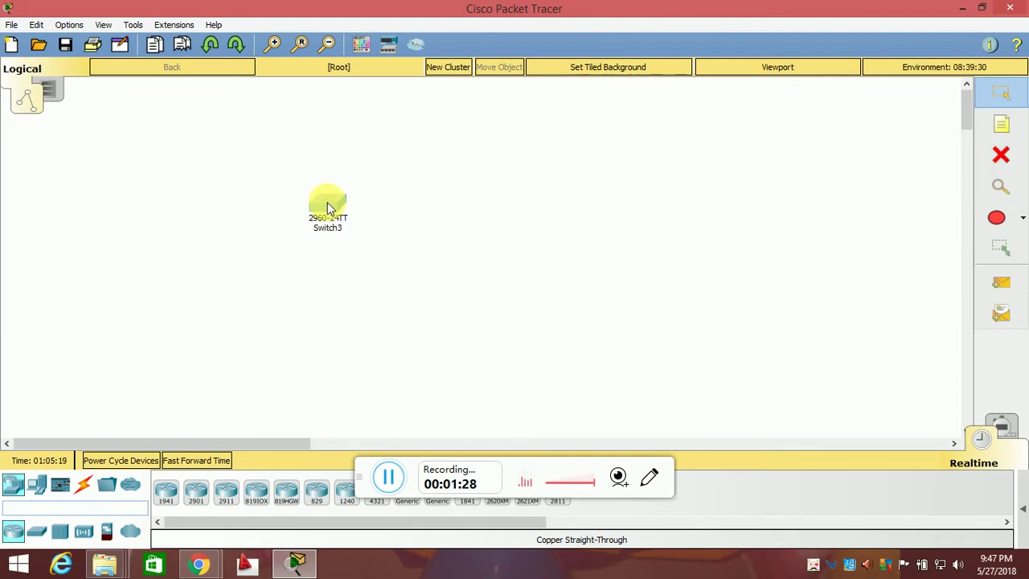
{"action": "mouse_move", "coordinate": [336, 214]}
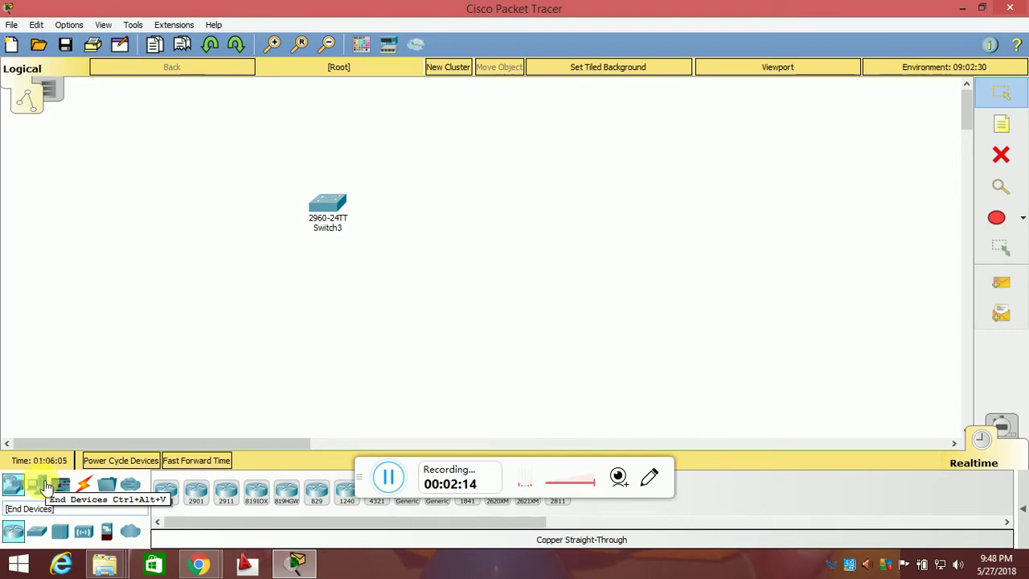
{"action": "left_click_drag", "start_coordinate": [46, 485], "coordinate": [283, 303]}
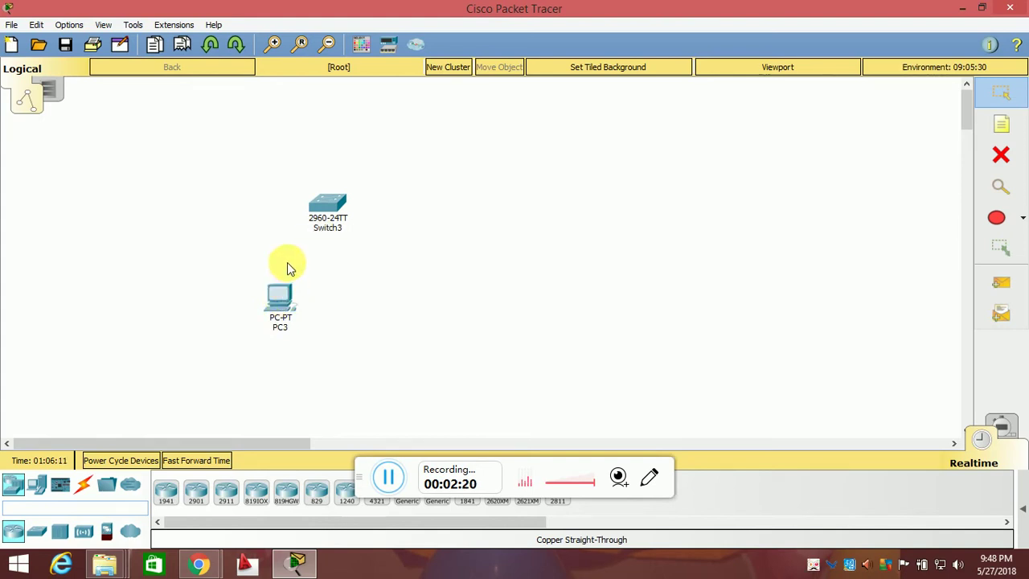
{"action": "mouse_move", "coordinate": [291, 298]}
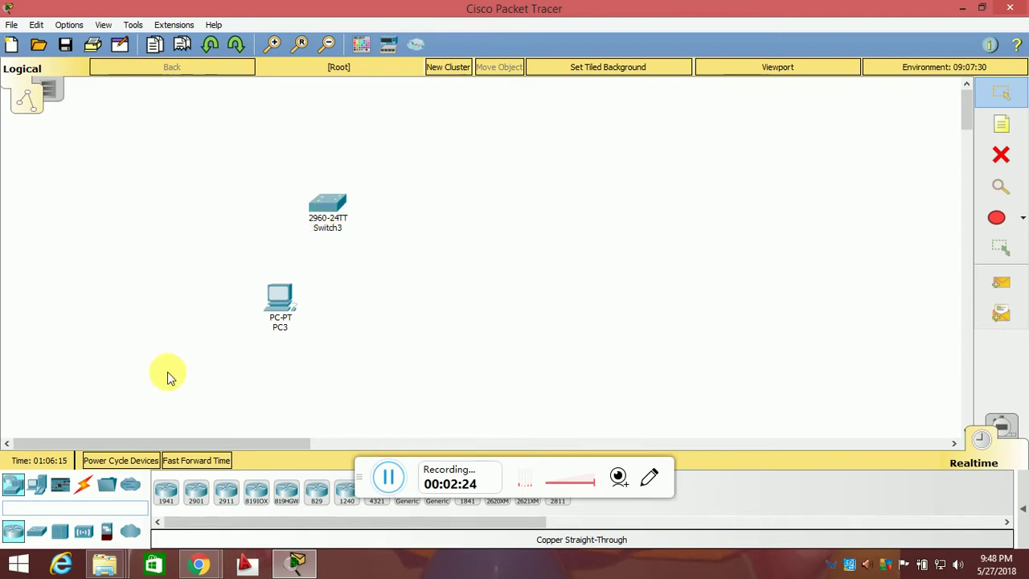
- Connect the PC's FastEthernet0 port to the switch's FastEthernet0/1 port with a copper straight-through cable
{"action": "left_click", "coordinate": [85, 486]}
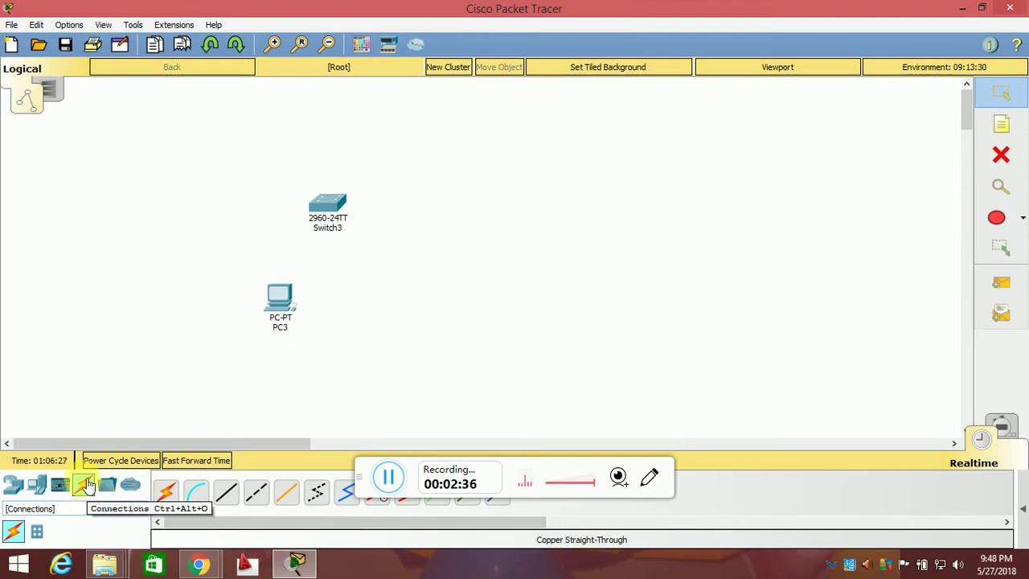
{"action": "left_click", "coordinate": [227, 493]}
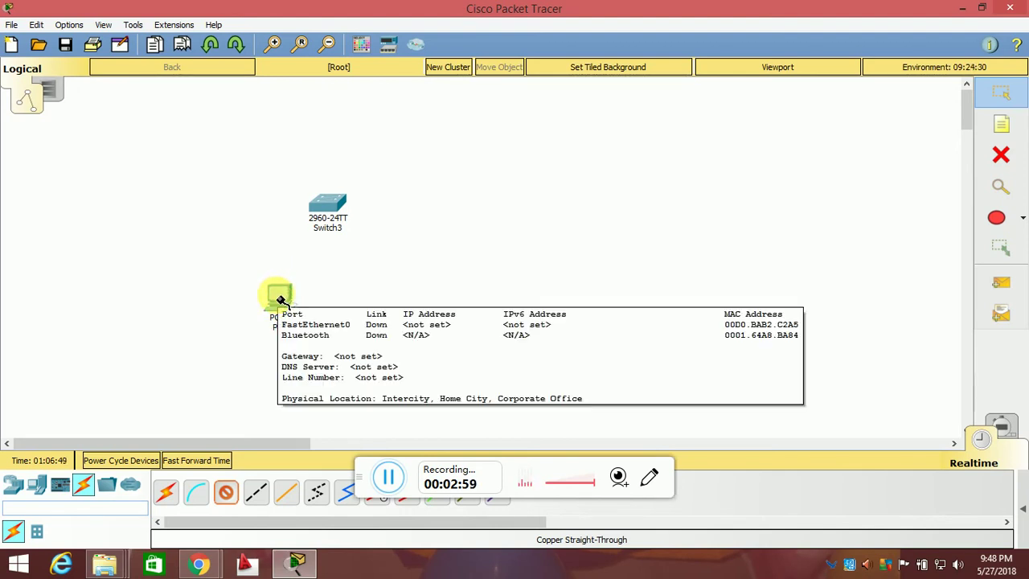
{"action": "left_click", "coordinate": [280, 299]}
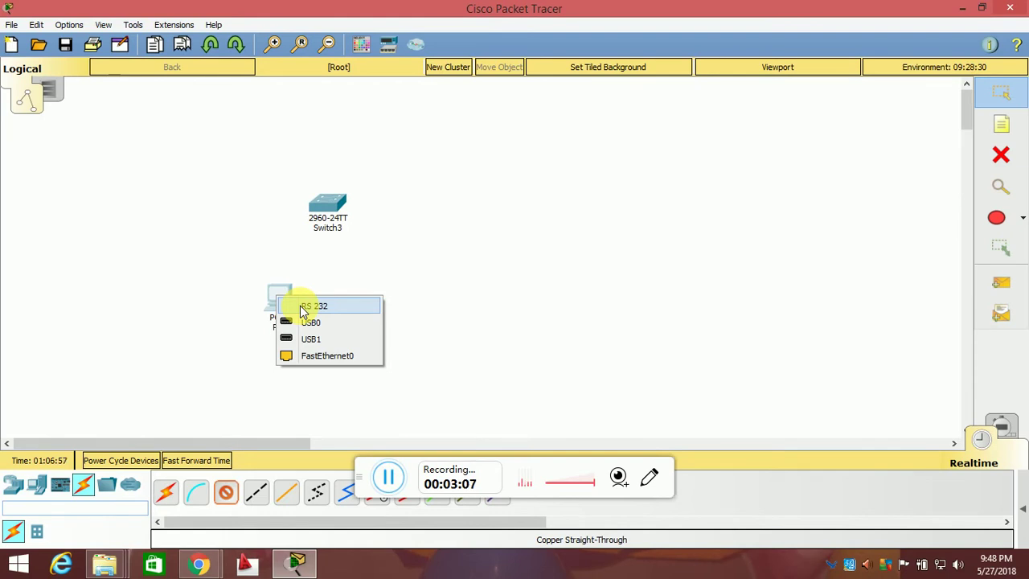
{"action": "left_click", "coordinate": [316, 356]}
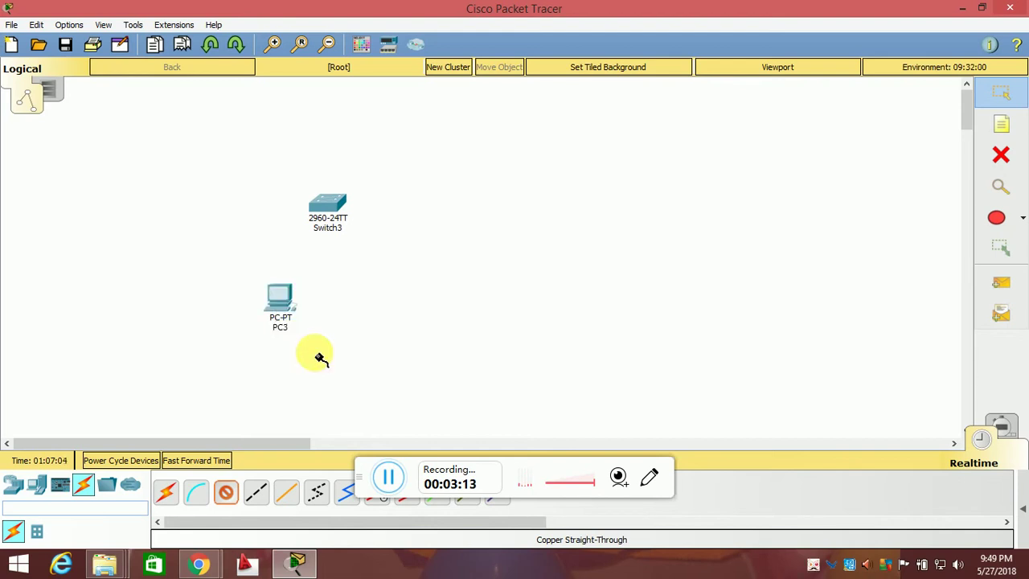
{"action": "left_click", "coordinate": [327, 206]}
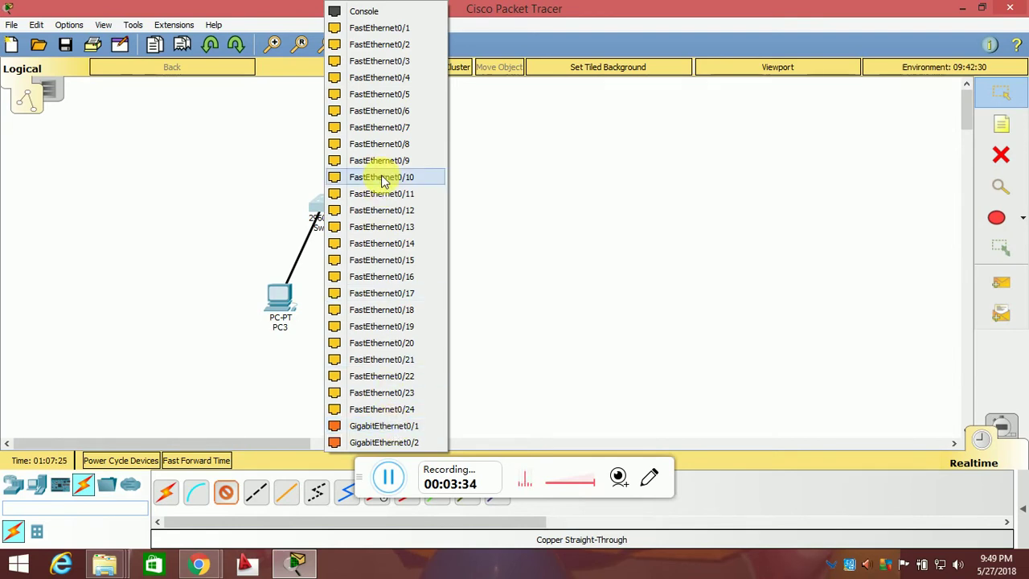
{"action": "left_click", "coordinate": [394, 29]}
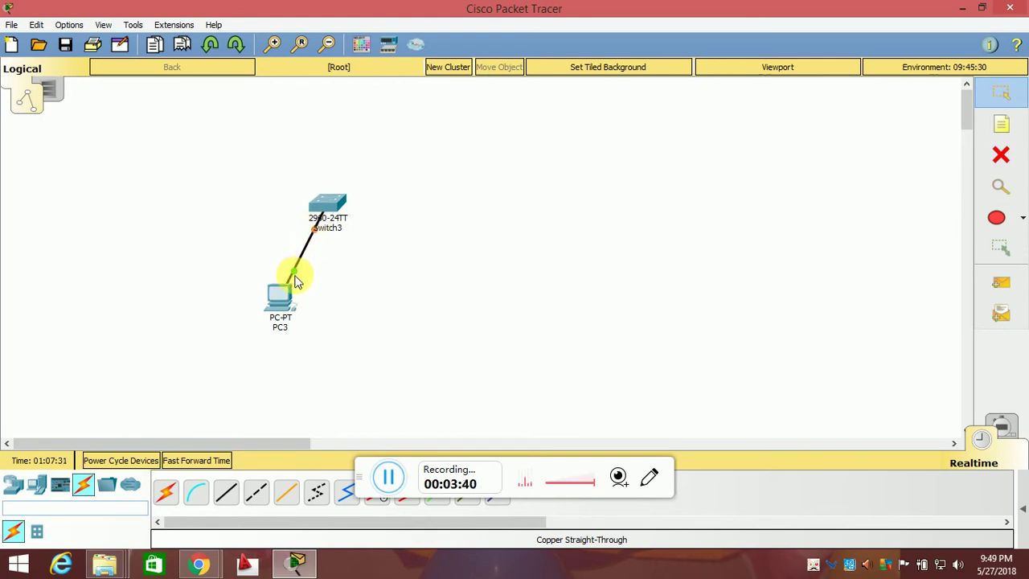
- Check the link lights on the cable, and inspect the PC's physical device view enlarged, at original size and reduced
{"action": "mouse_move", "coordinate": [294, 277]}
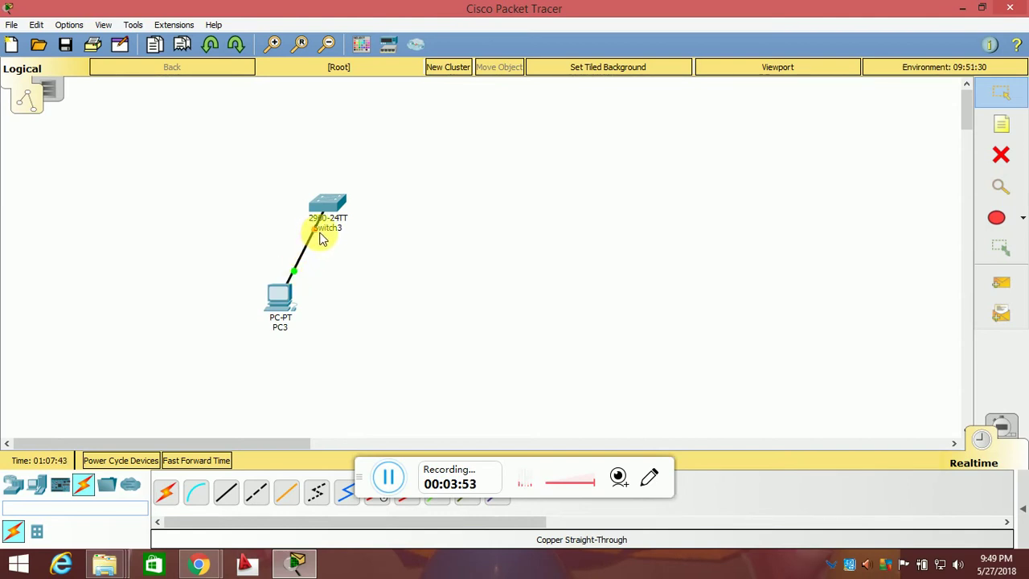
{"action": "mouse_move", "coordinate": [319, 233]}
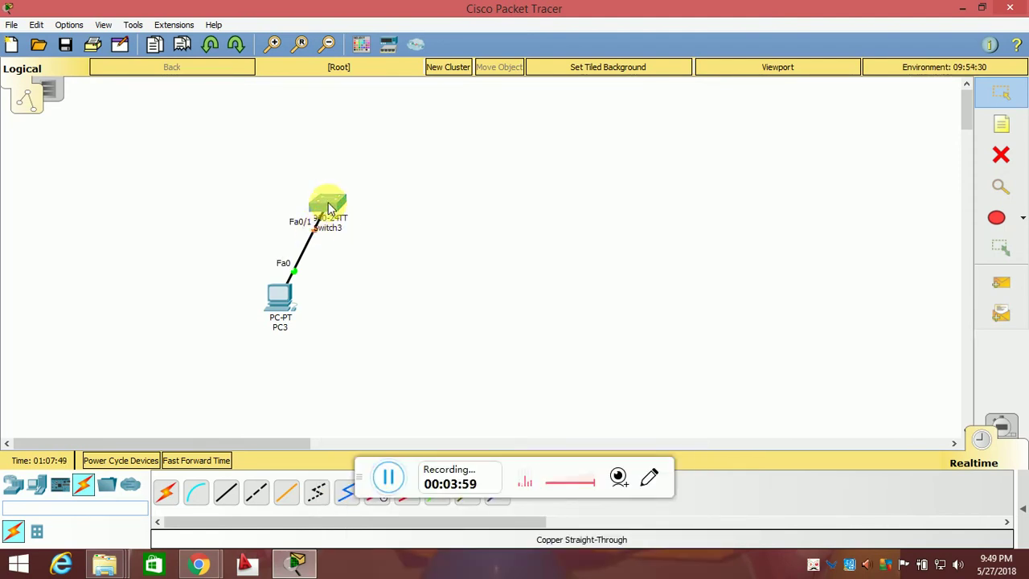
{"action": "mouse_move", "coordinate": [326, 205]}
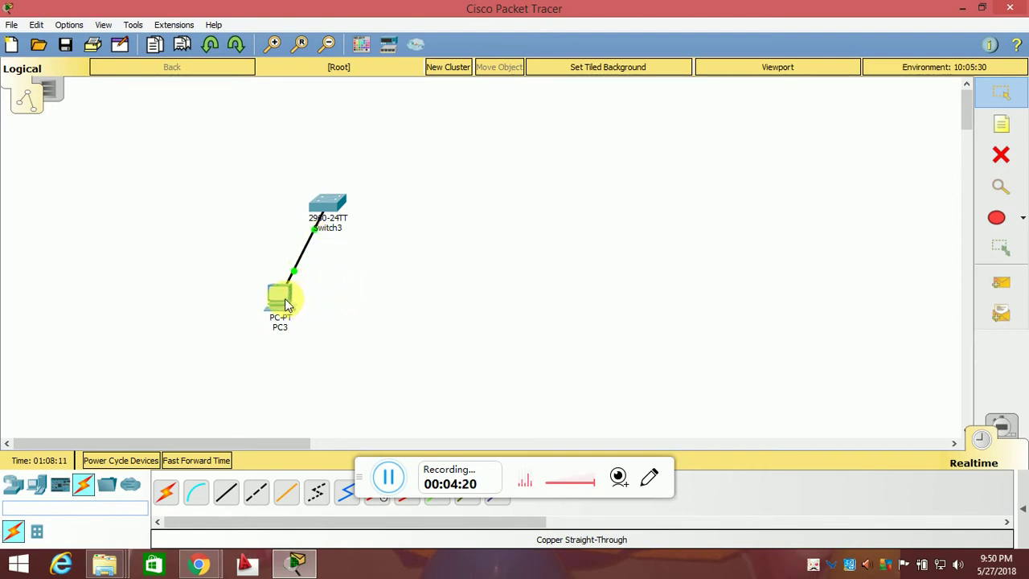
{"action": "mouse_move", "coordinate": [287, 304]}
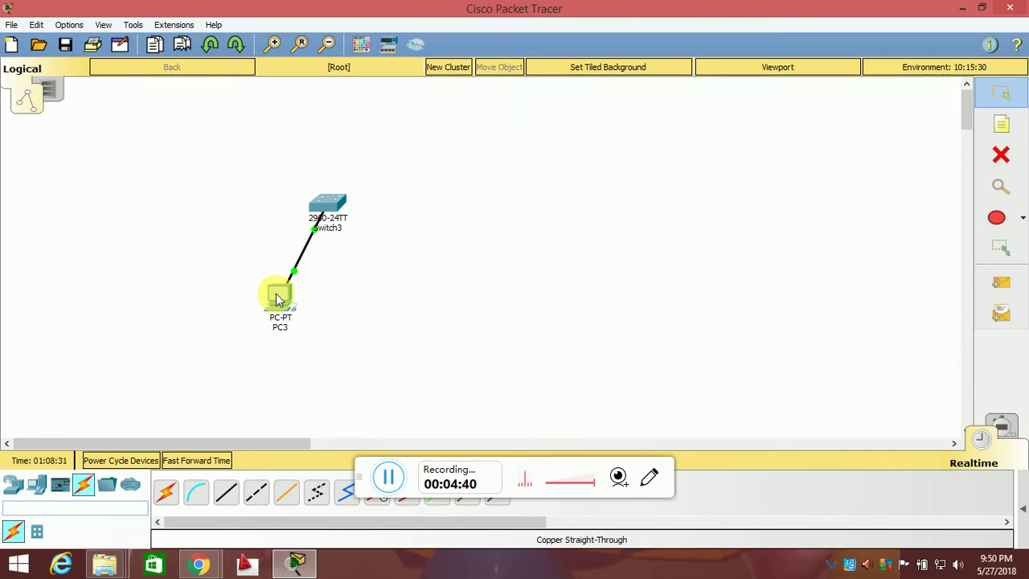
{"action": "left_click", "coordinate": [277, 299]}
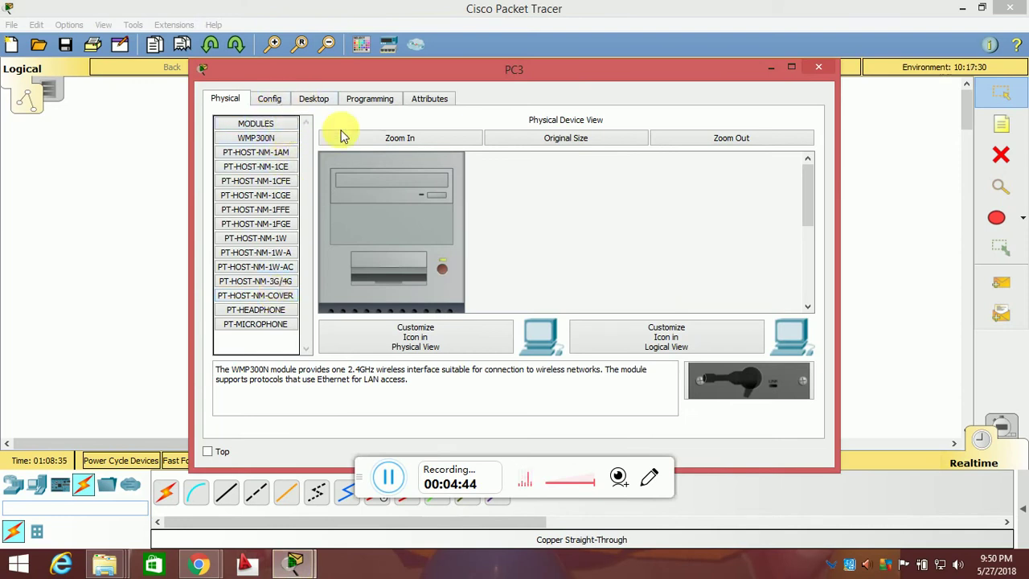
{"action": "left_click", "coordinate": [371, 139]}
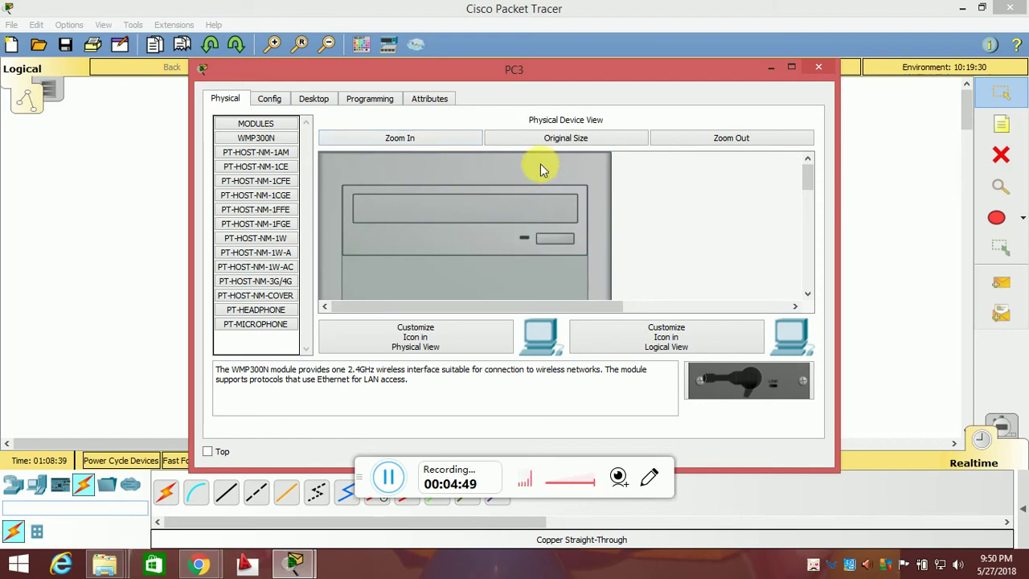
{"action": "left_click", "coordinate": [540, 140]}
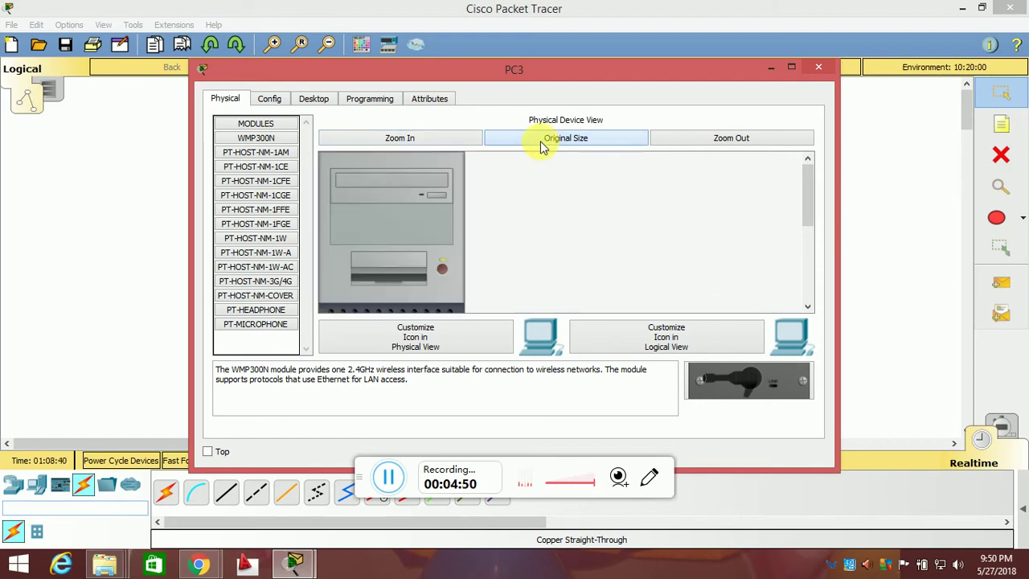
{"action": "left_click", "coordinate": [688, 145]}
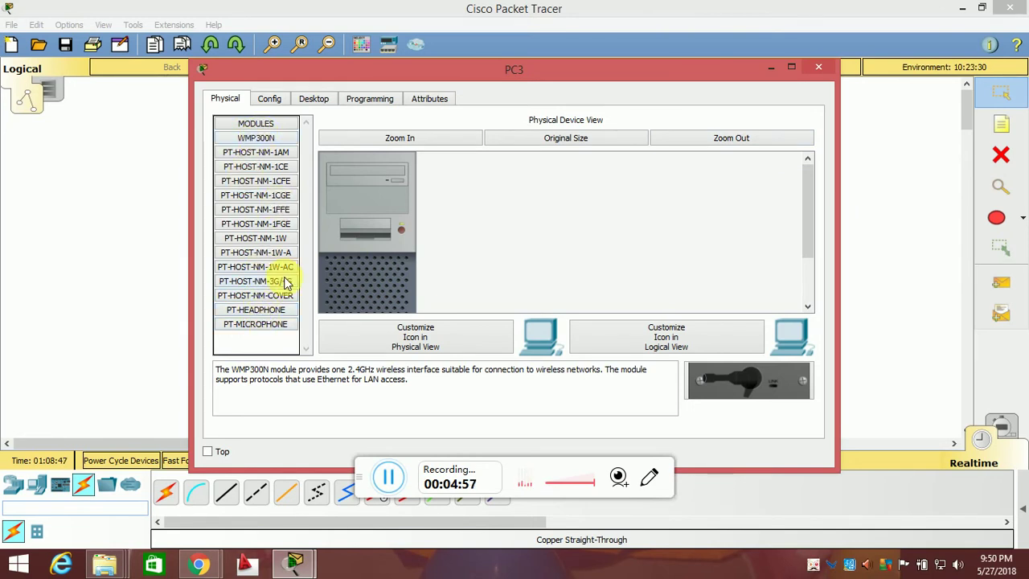
- Read the descriptions of the PC's headphone, microphone, cover plate, 3G/4G and wireless (1W-AC, 1W-A, 1W) modules
{"action": "left_click", "coordinate": [259, 310]}
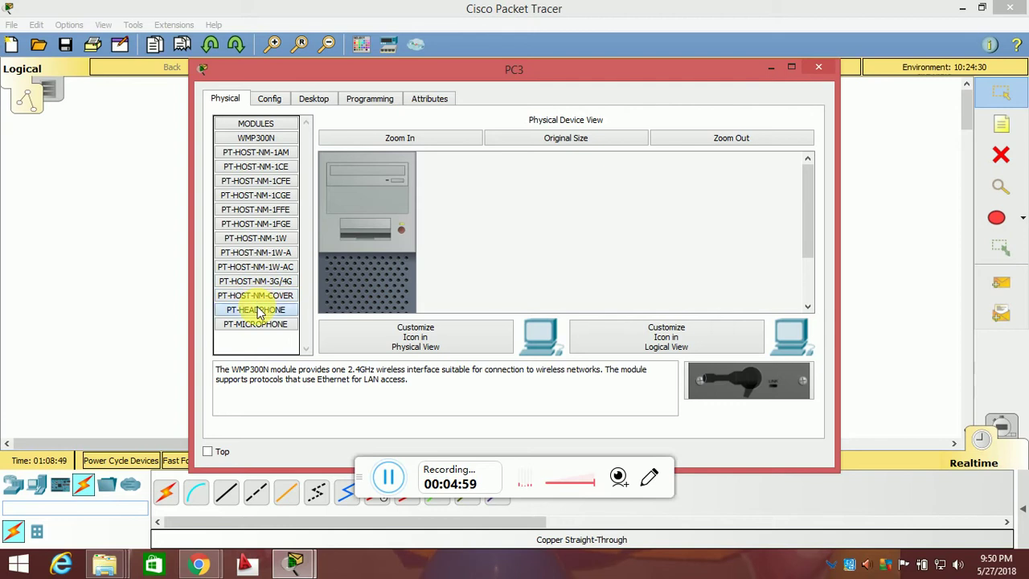
{"action": "left_click", "coordinate": [273, 325]}
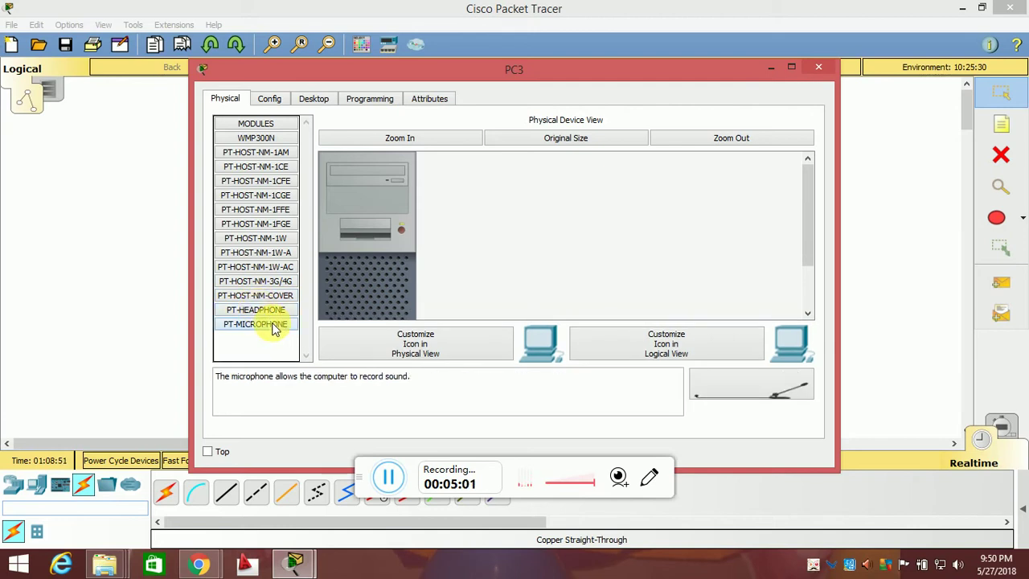
{"action": "left_click", "coordinate": [274, 296]}
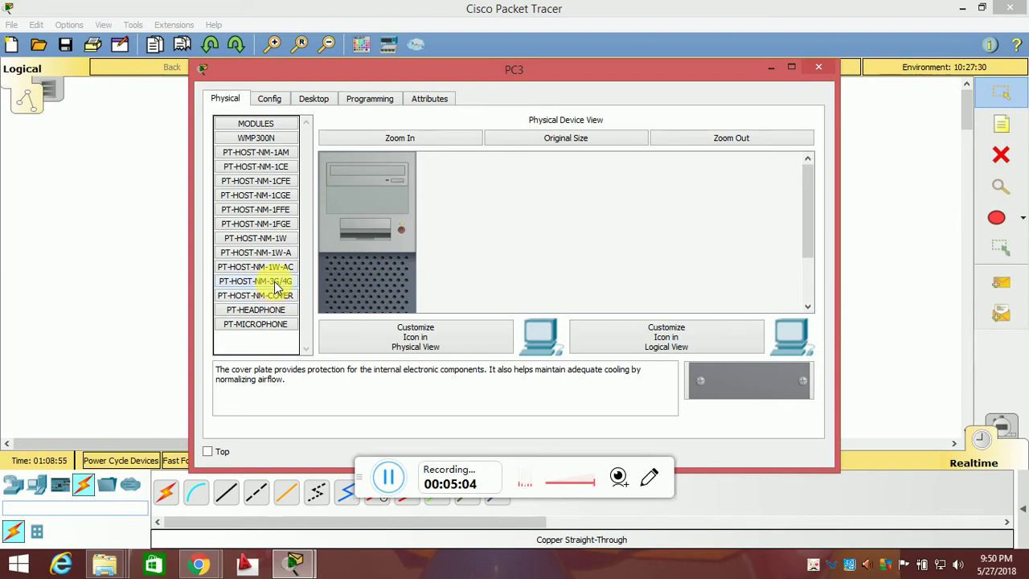
{"action": "left_click", "coordinate": [276, 285]}
{"action": "left_click", "coordinate": [278, 272]}
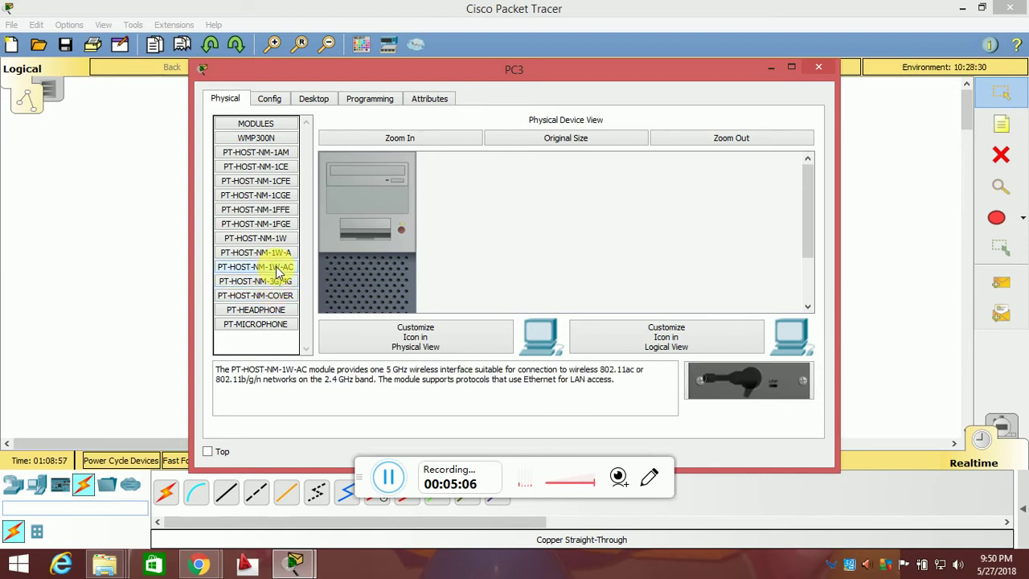
{"action": "left_click", "coordinate": [274, 255]}
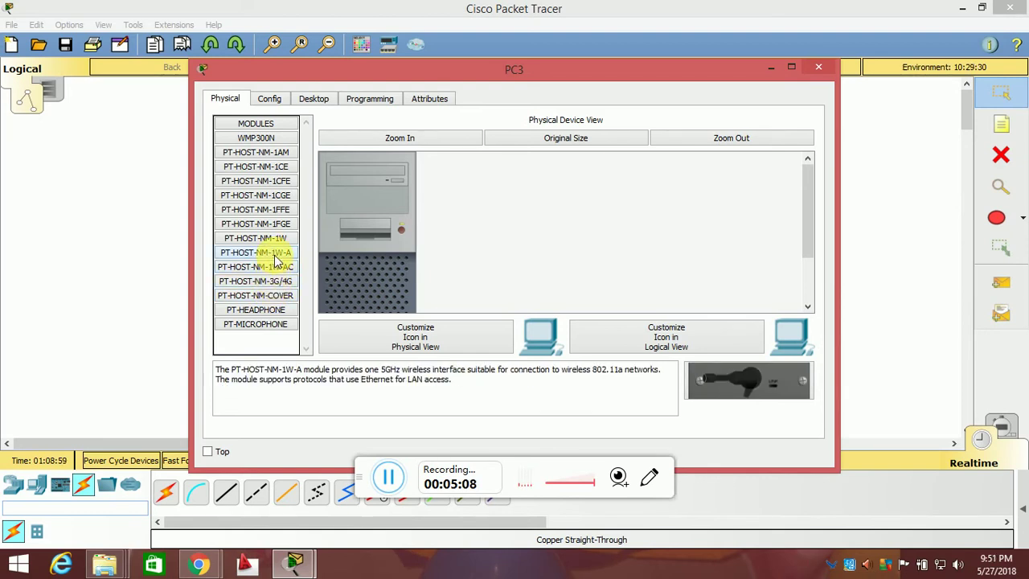
{"action": "left_click", "coordinate": [273, 240]}
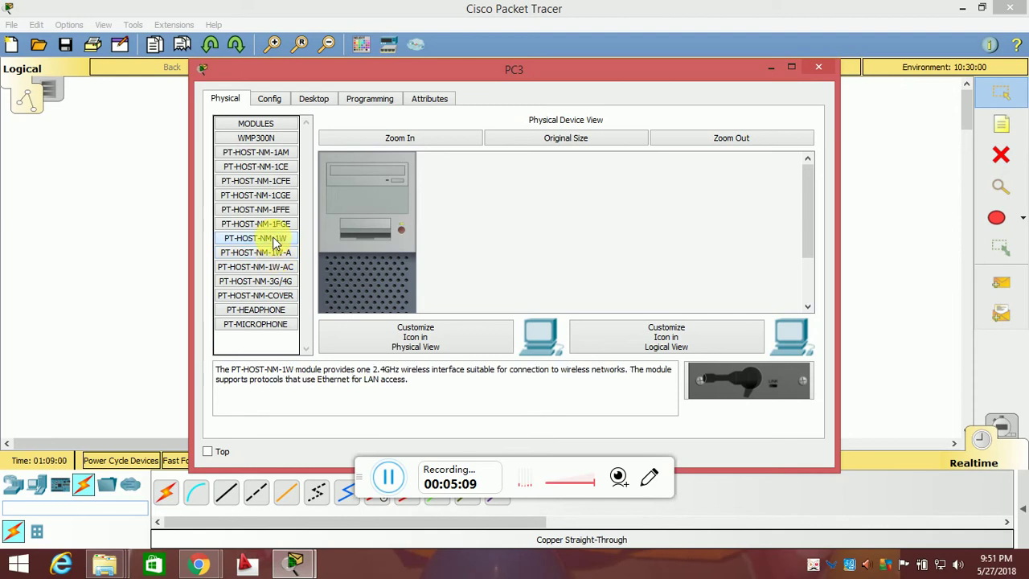
- Review the PC's global settings, and give it the static IP address 10.0.0.1 with subnet mask 255.0.0.0
{"action": "left_click", "coordinate": [273, 103]}
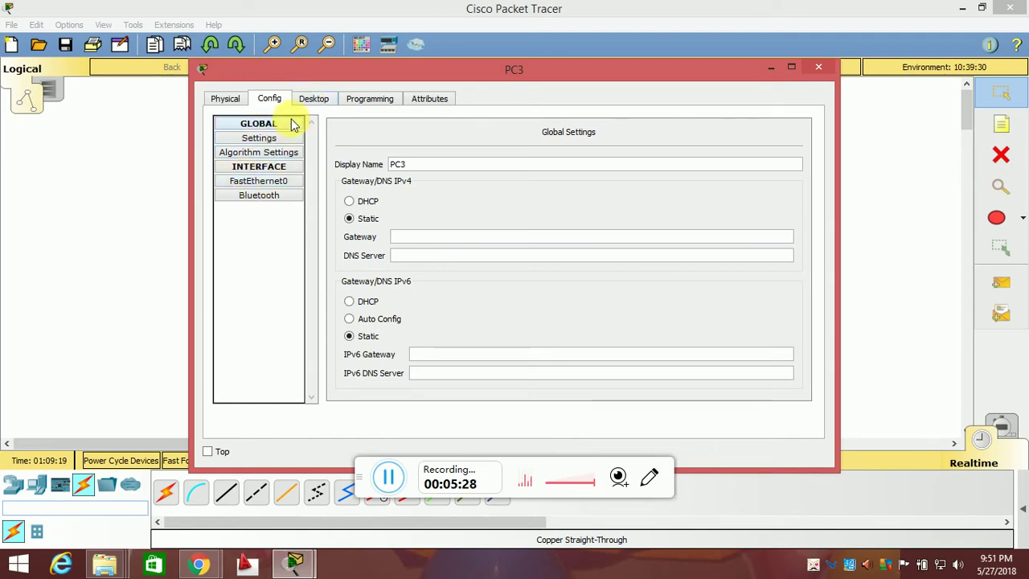
{"action": "left_click", "coordinate": [302, 104]}
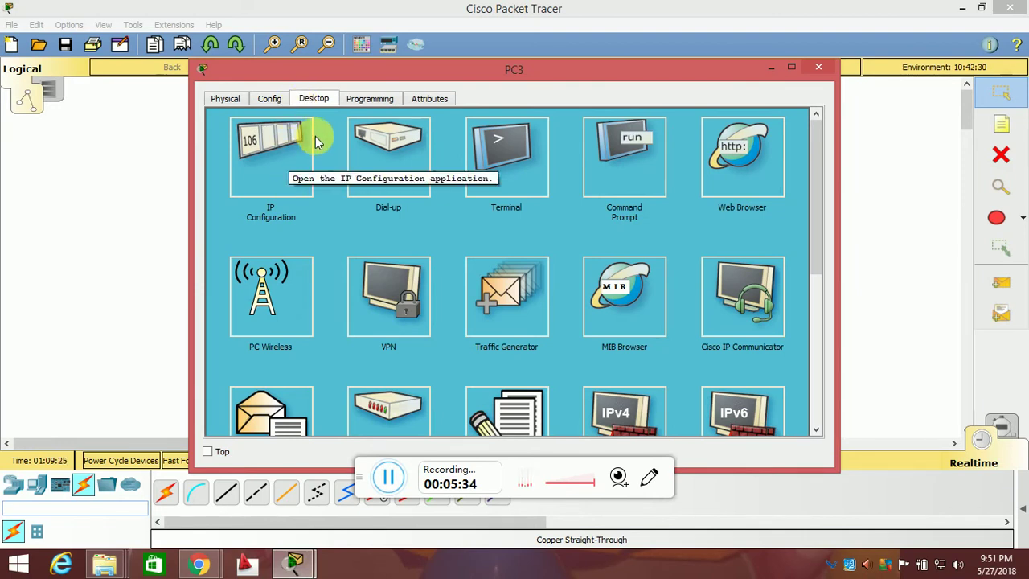
{"action": "left_click", "coordinate": [304, 178]}
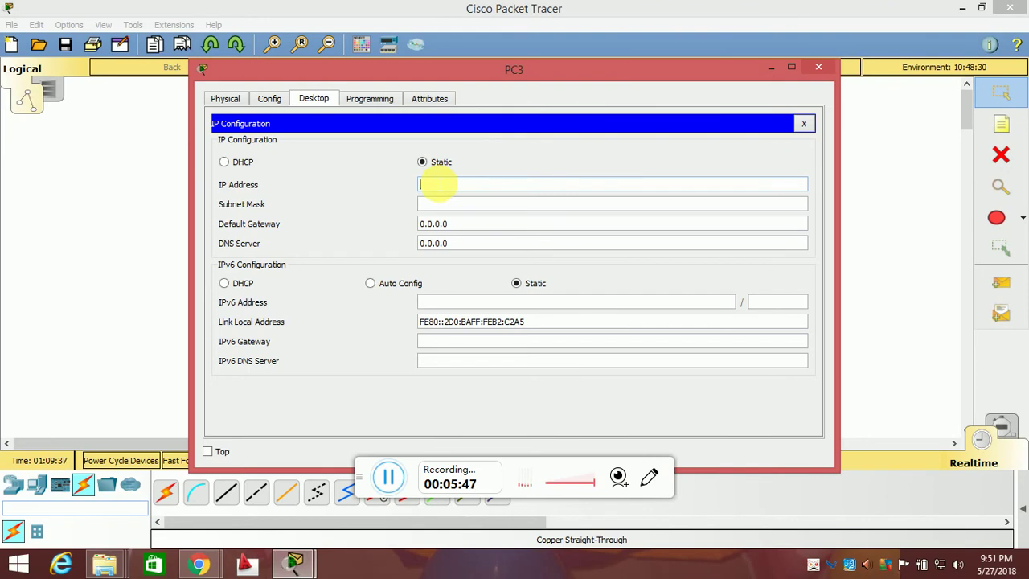
{"action": "type", "text": "0.0.3.1"}
{"action": "key", "text": "Tab"}
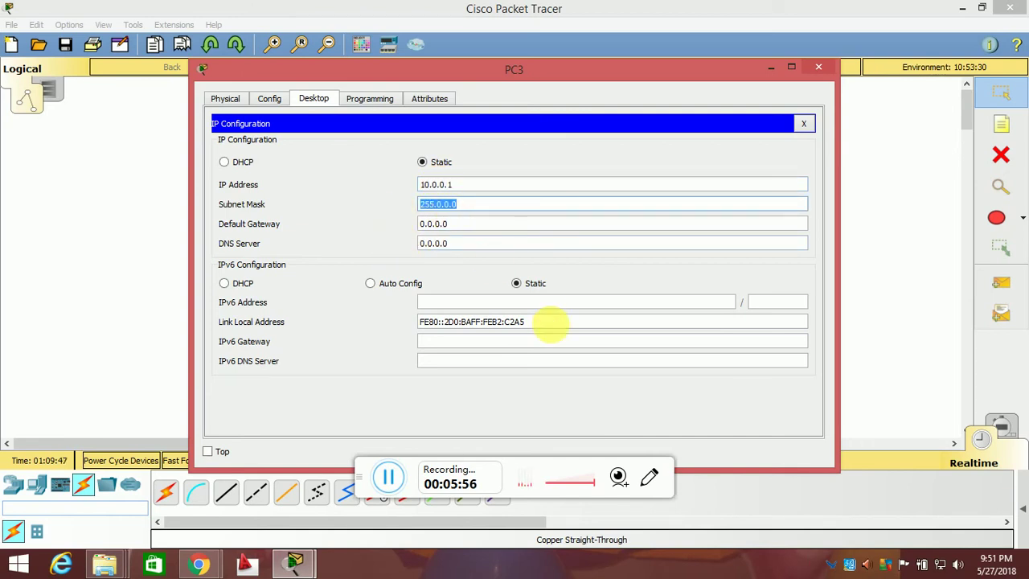
- Look through the PC's programming and attributes pages, return to its IP configuration and close the PC's window
{"action": "left_click", "coordinate": [375, 100]}
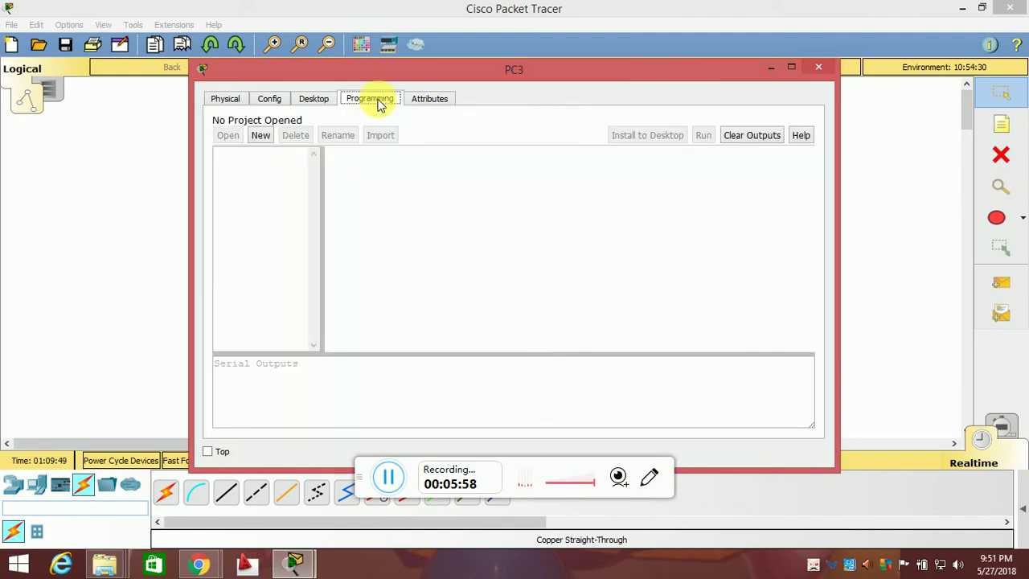
{"action": "left_click", "coordinate": [431, 100]}
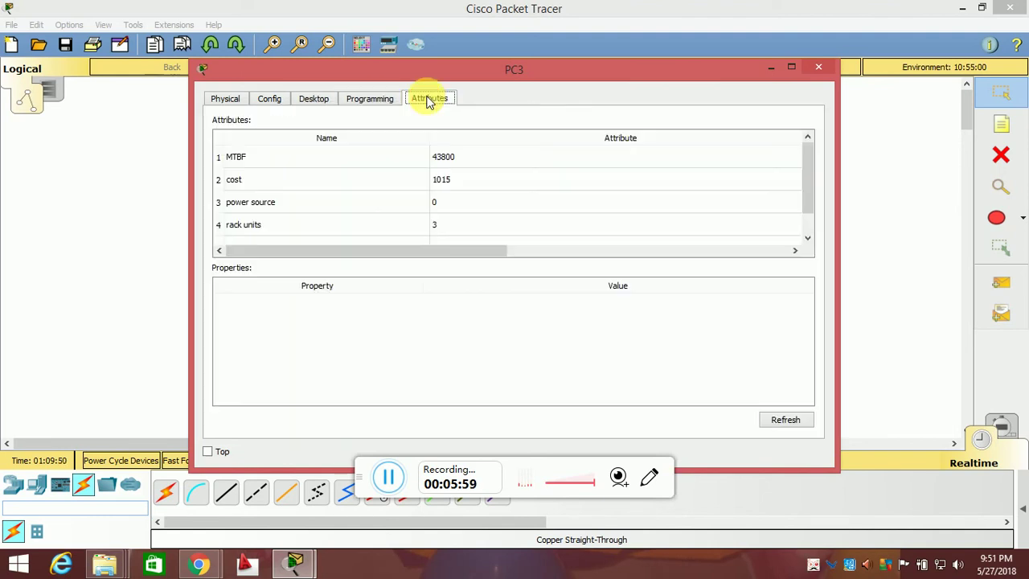
{"action": "left_click", "coordinate": [373, 101]}
{"action": "left_click", "coordinate": [426, 100]}
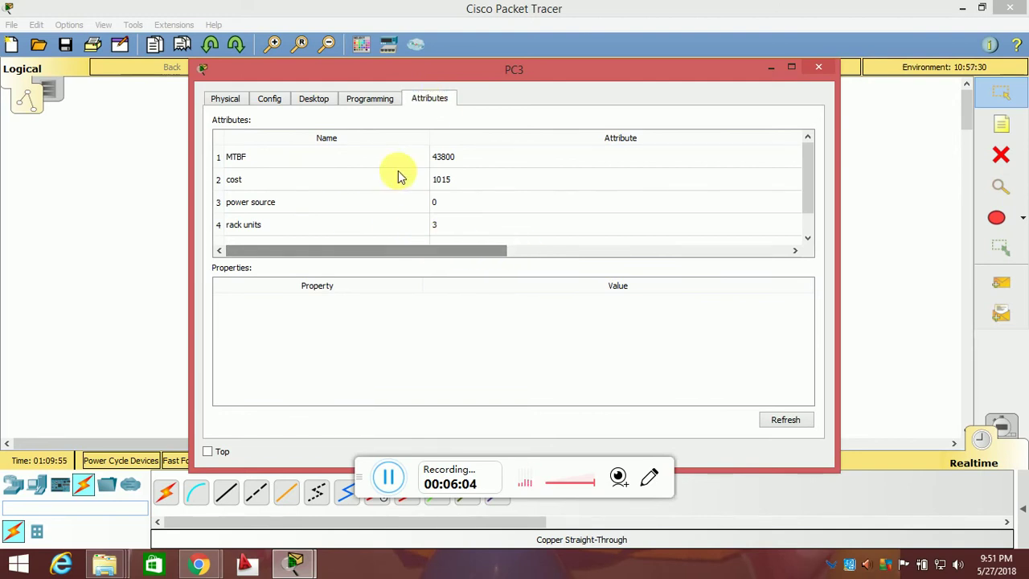
{"action": "left_click", "coordinate": [324, 101]}
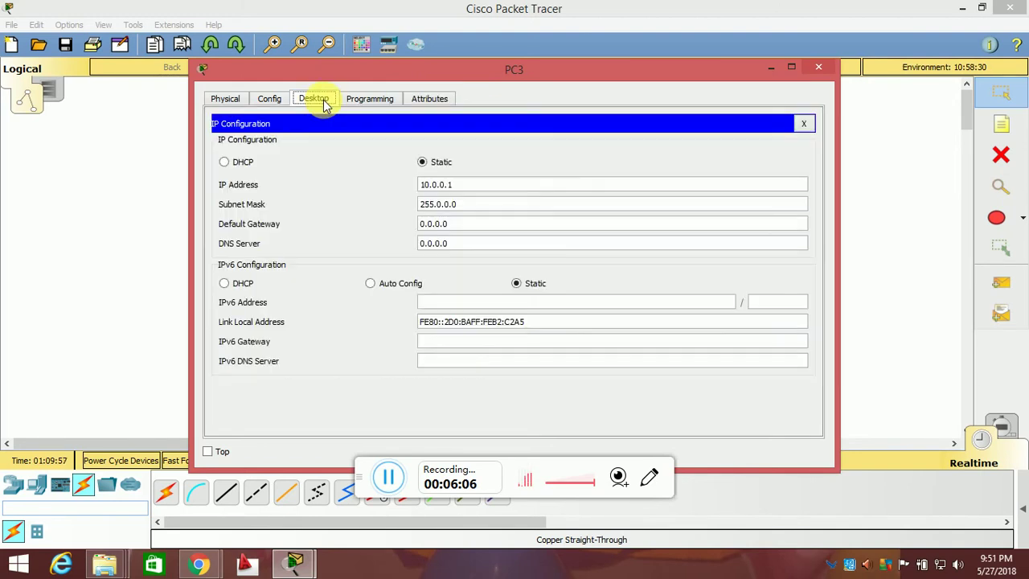
{"action": "left_click", "coordinate": [817, 69]}
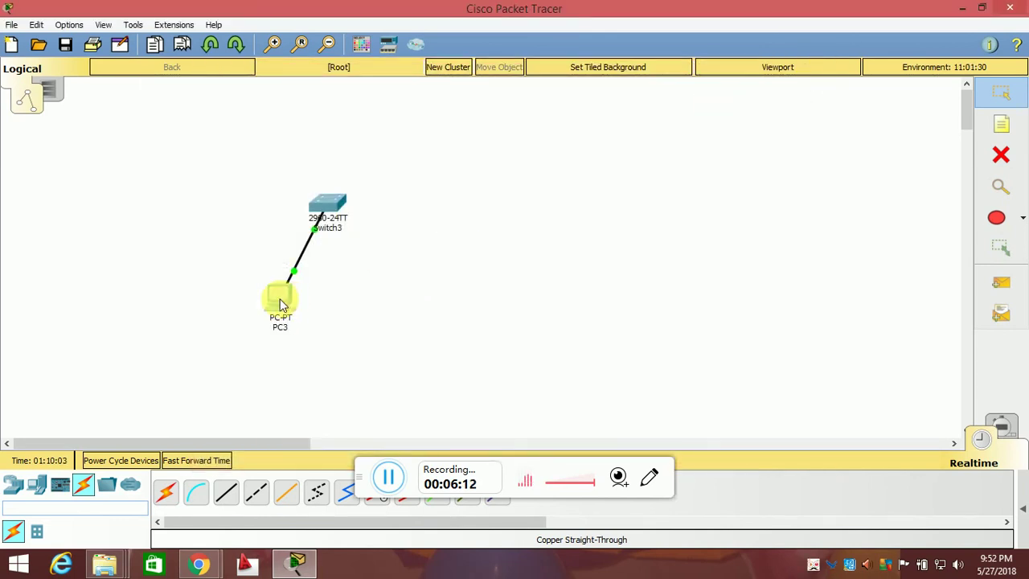
- Check the PC's port summary, move the PC farther left of the switch, and briefly view its desktop applications
{"action": "mouse_move", "coordinate": [281, 304]}
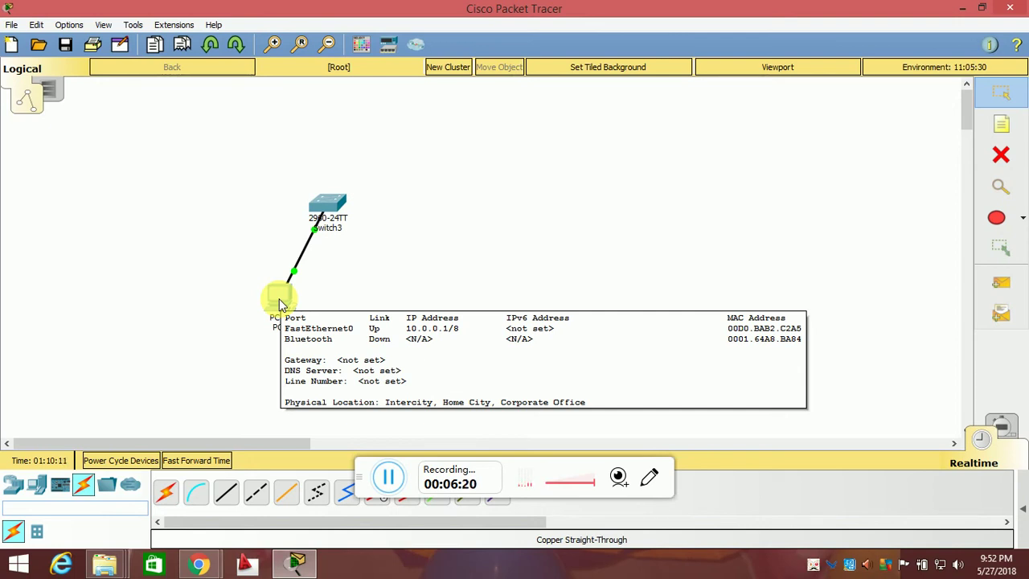
{"action": "left_click_drag", "start_coordinate": [280, 304], "coordinate": [201, 297]}
{"action": "left_click", "coordinate": [201, 297]}
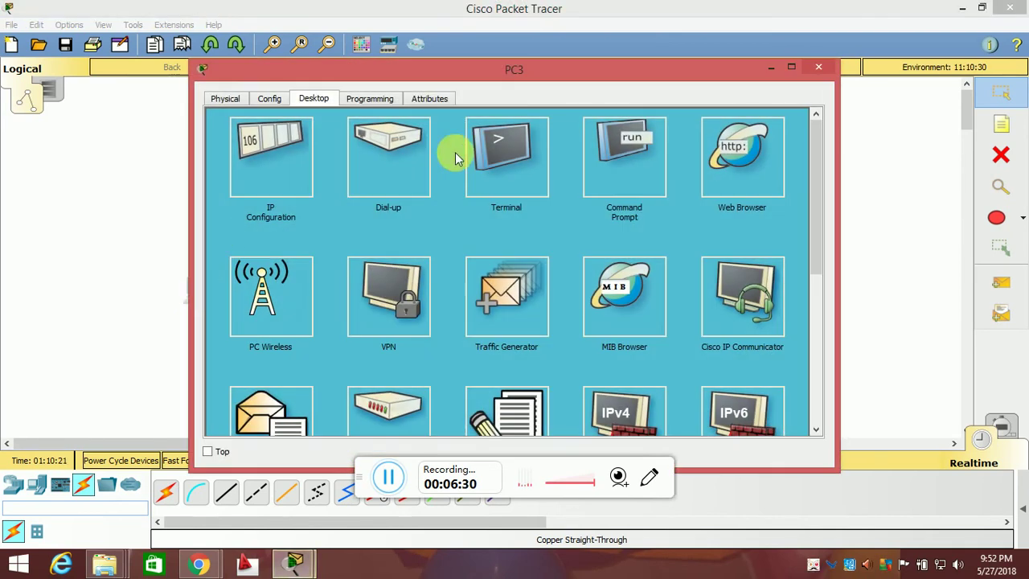
{"action": "left_click", "coordinate": [820, 71]}
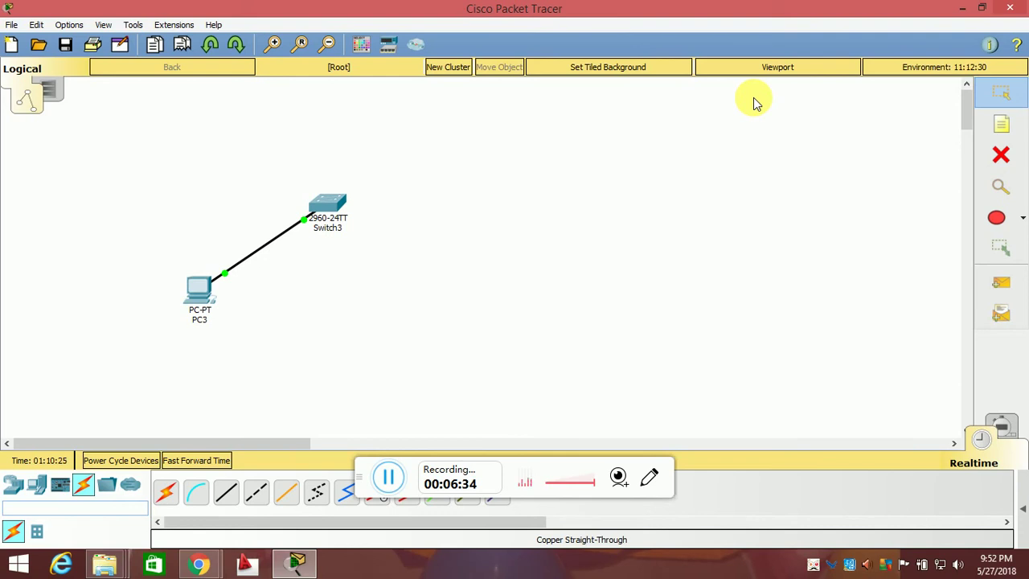
- Examine the 2960 switch's physical view, port summary, global settings and IOS command line
{"action": "left_click", "coordinate": [336, 207]}
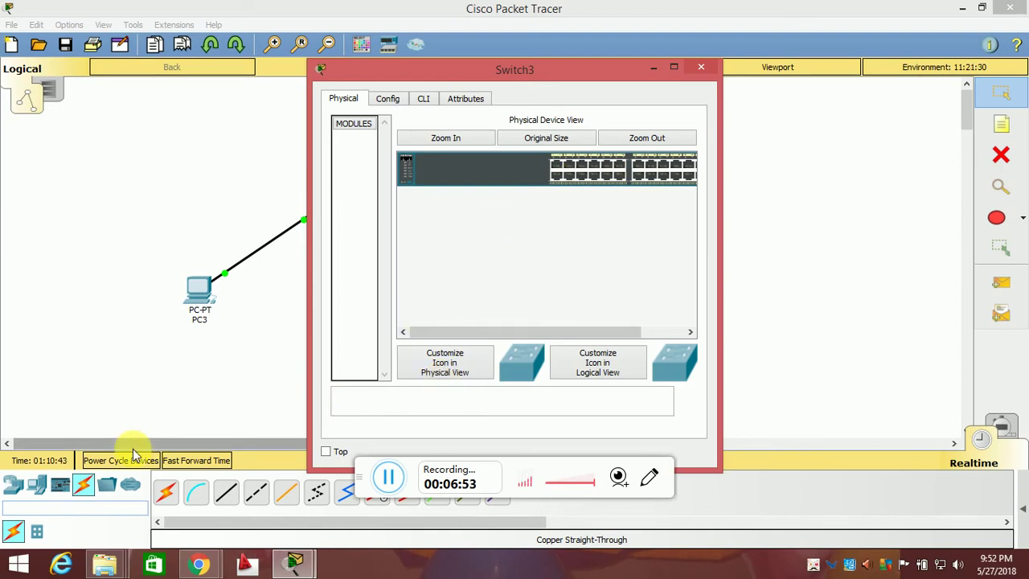
{"action": "left_click", "coordinate": [18, 489]}
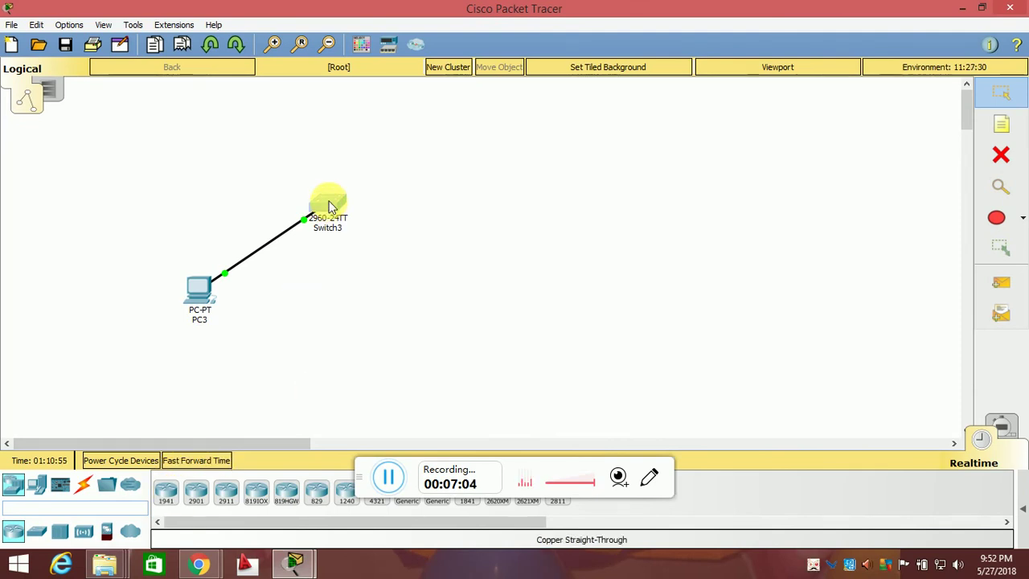
{"action": "mouse_move", "coordinate": [328, 206]}
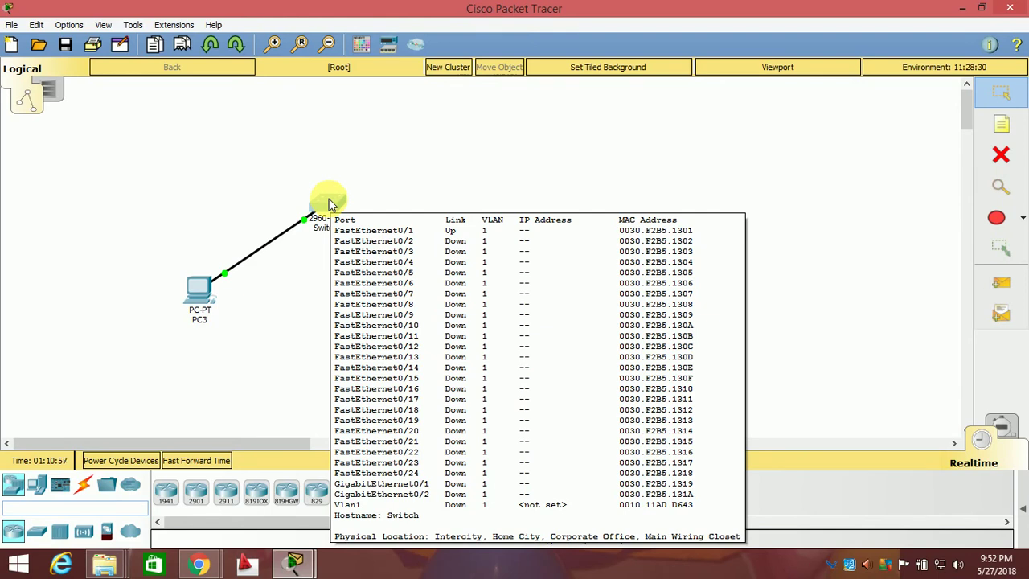
{"action": "left_click", "coordinate": [329, 206]}
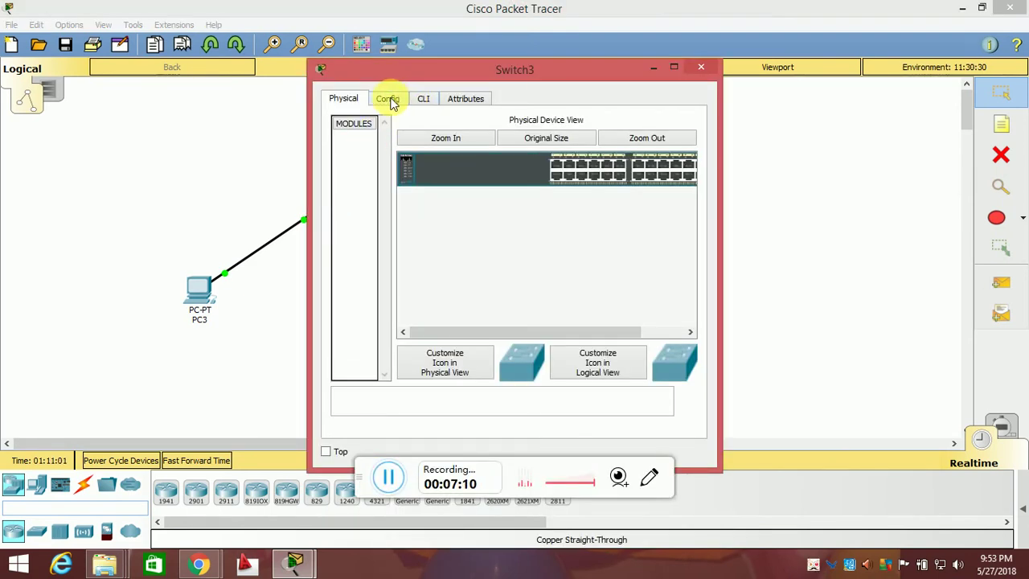
{"action": "left_click", "coordinate": [389, 100]}
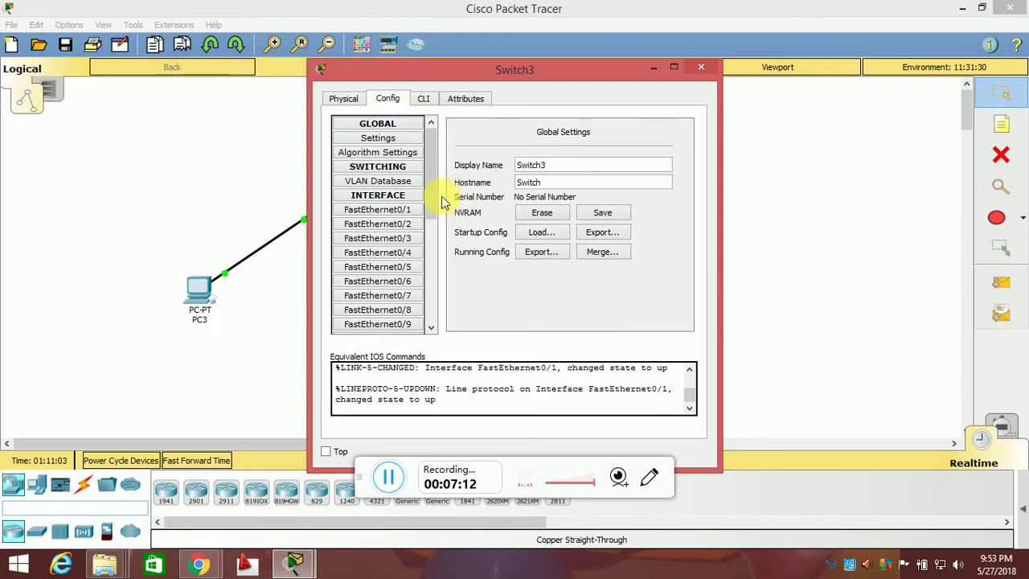
{"action": "left_click", "coordinate": [425, 100]}
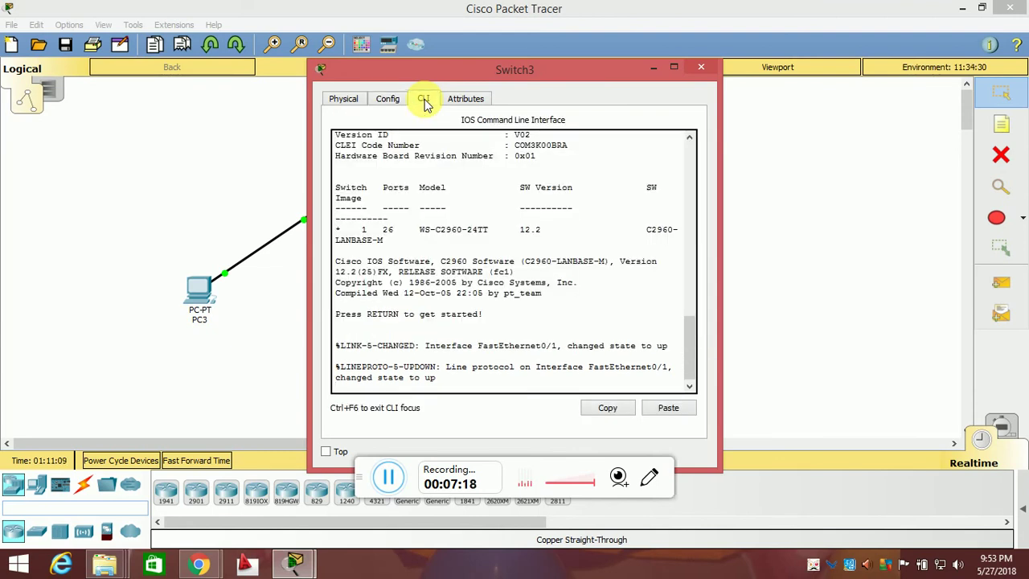
- Maximize the switch's command-line window and enter privileged mode with en and global configuration mode with conf t
{"action": "left_click", "coordinate": [675, 67]}
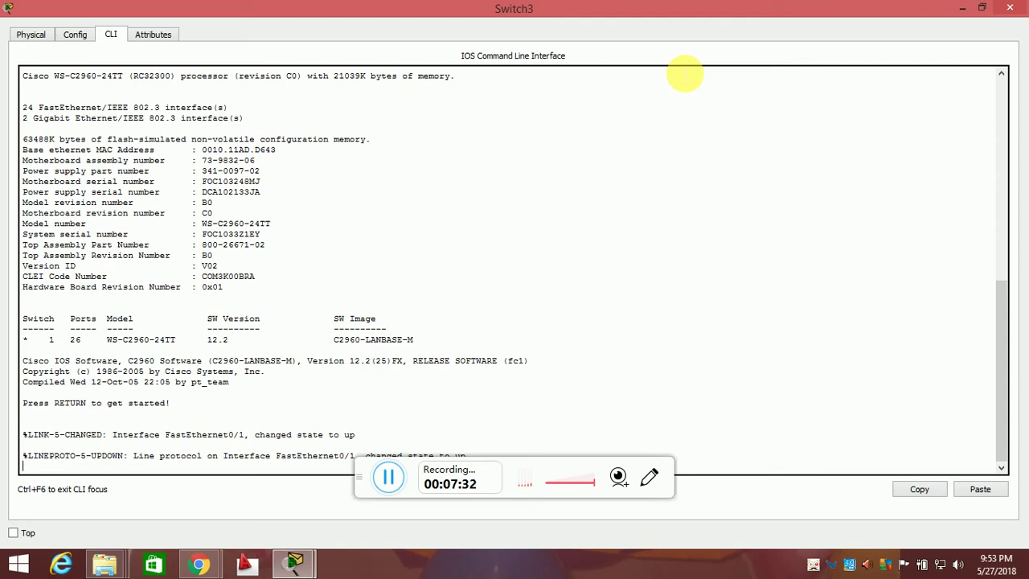
{"action": "key", "text": "Return"}
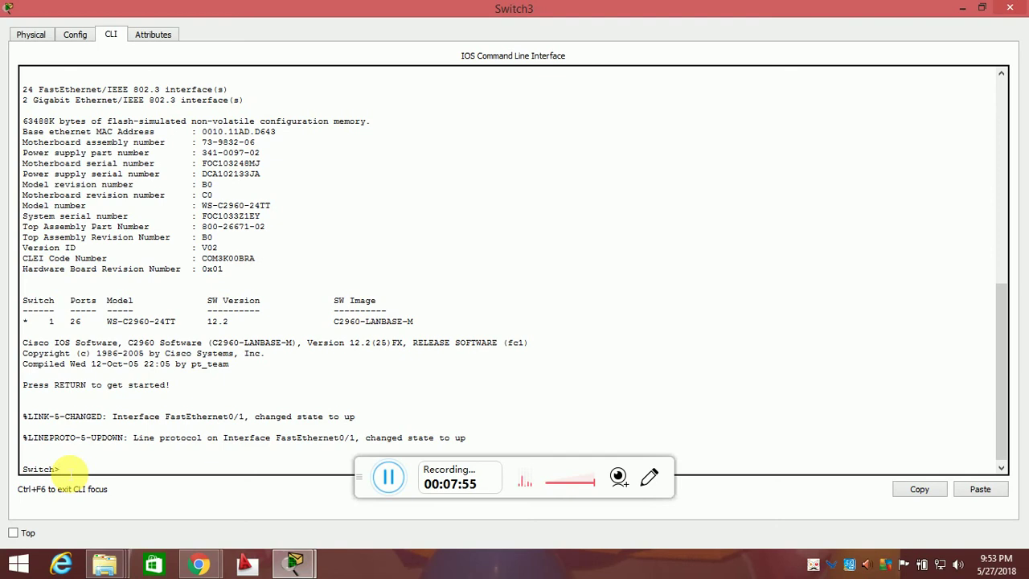
{"action": "type", "text": "en"}
{"action": "key", "text": "Return"}
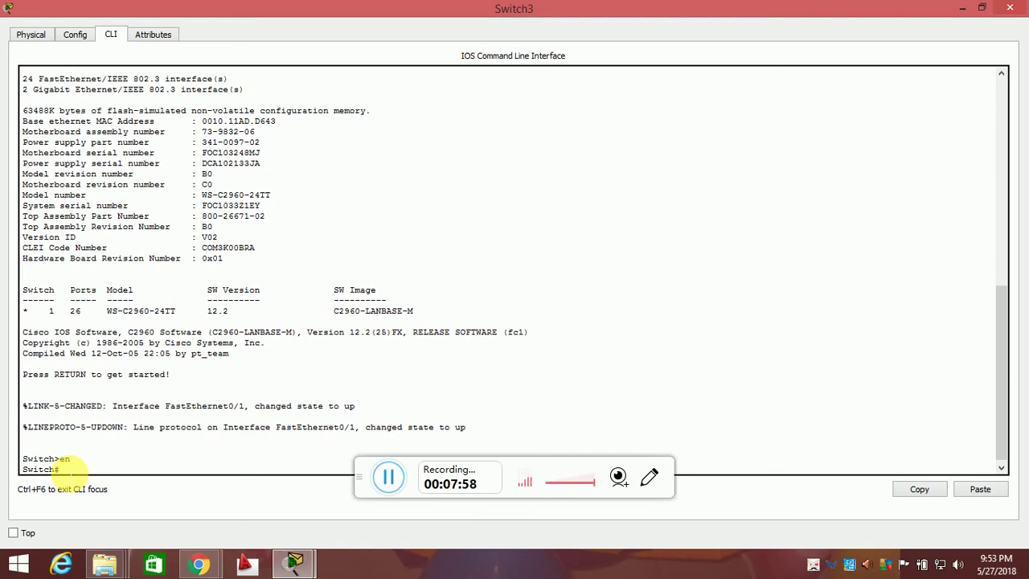
{"action": "type", "text": "conf t"}
{"action": "key", "text": "Return"}
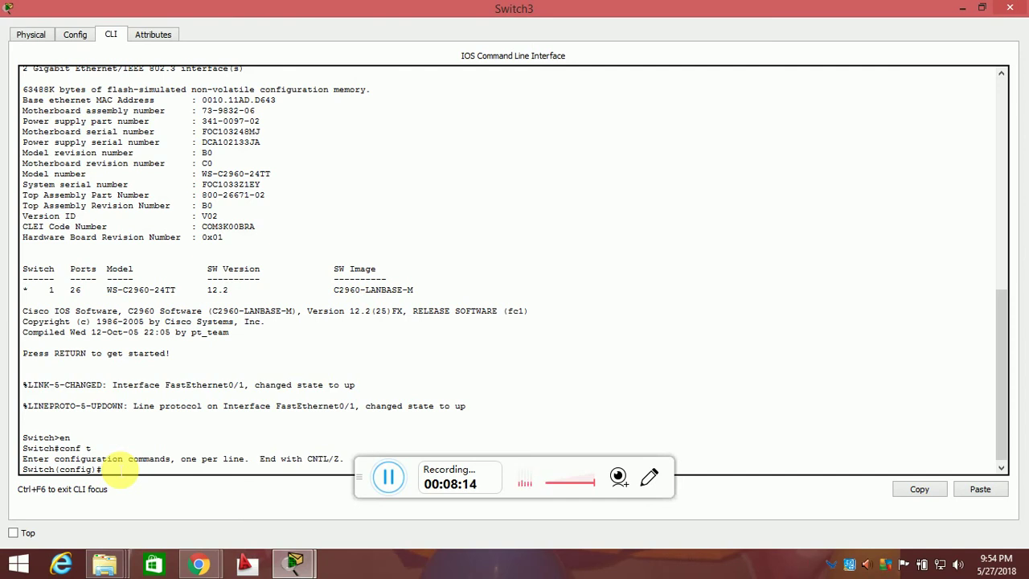
- Leave the switch's global configuration mode with the exit command
{"action": "type", "text": "exit"}
{"action": "key", "text": "BackSpace"}
{"action": "key", "text": "BackSpace"}
{"action": "key", "text": "BackSpace"}
{"action": "key", "text": "BackSpace"}
{"action": "type", "text": "exit"}
{"action": "key", "text": "Return"}
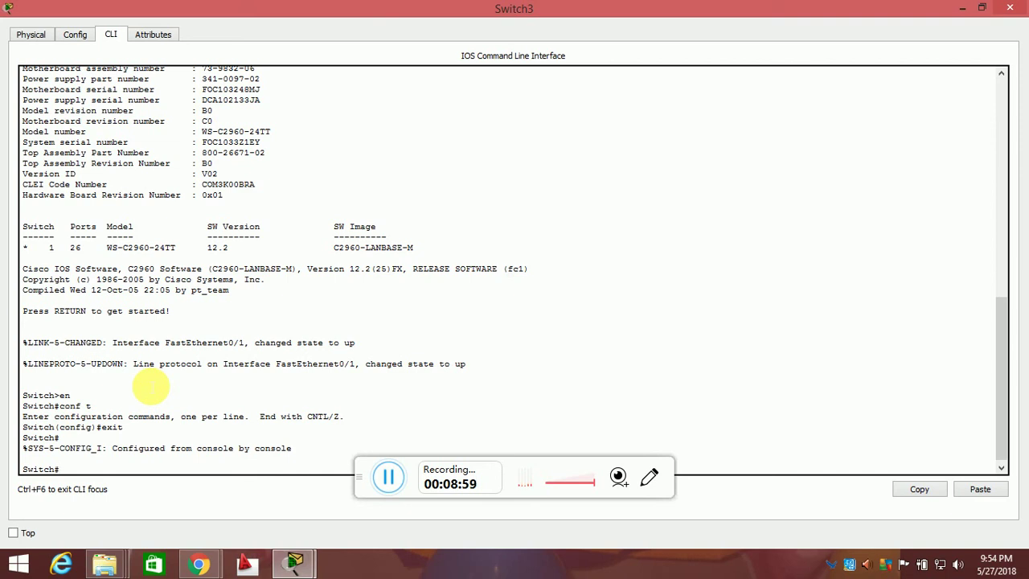
- Query the command help for clock, clock set, and the arguments that follow clock set 9:55:15
{"action": "type", "text": "lock ?"}
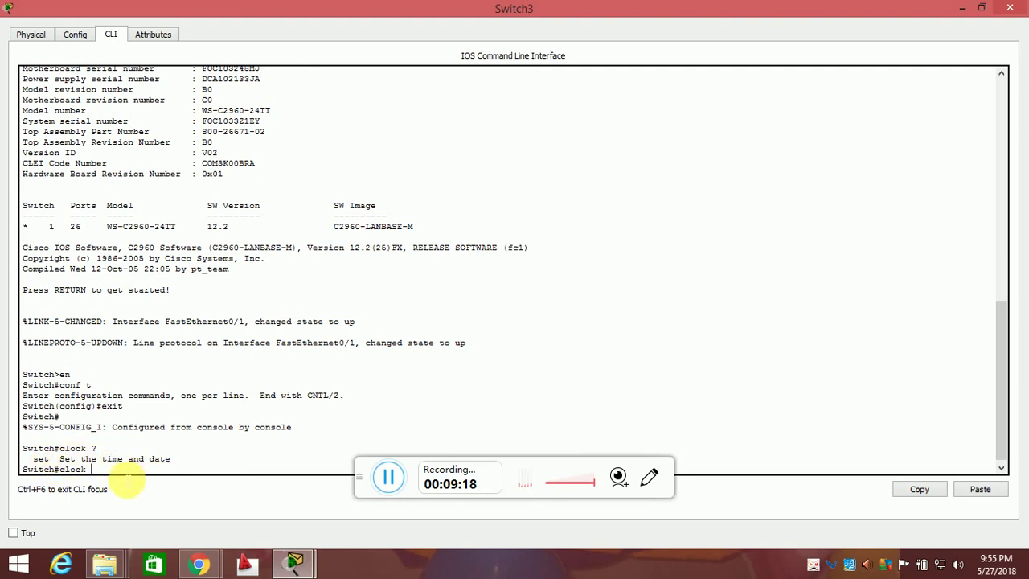
{"action": "type", "text": "set ?"}
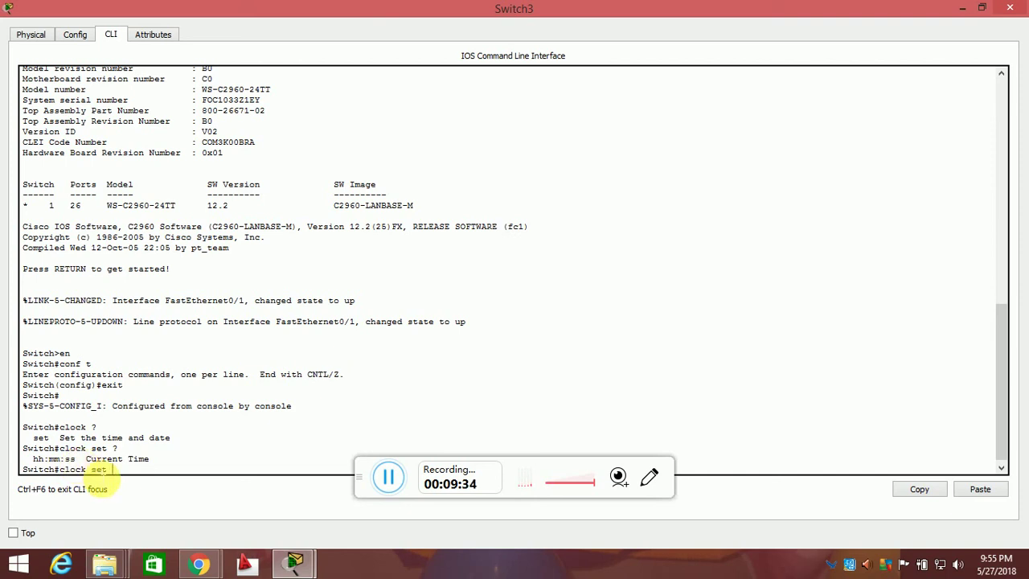
{"action": "type", "text": "9:55:15 ?"}
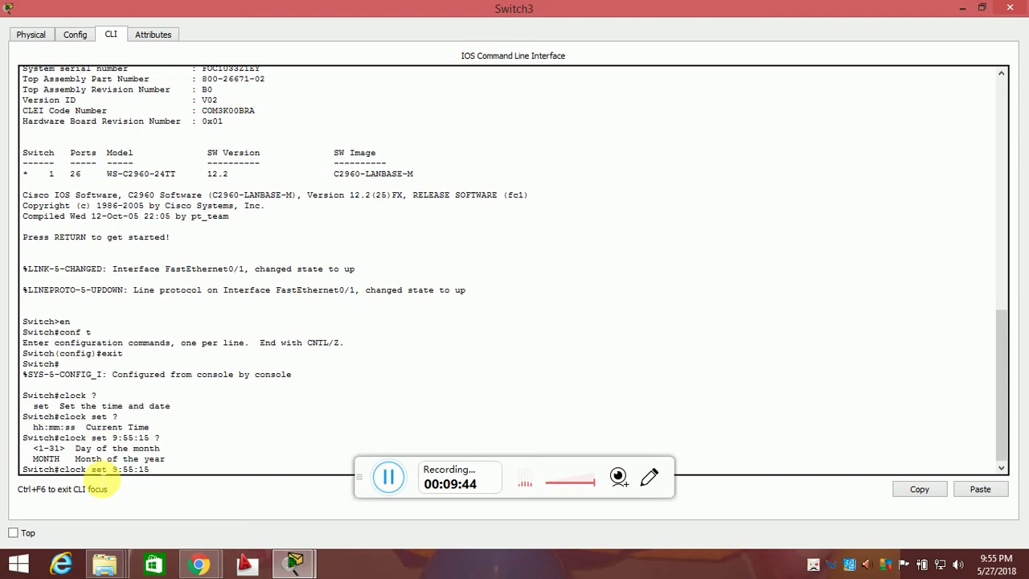
{"action": "type", "text": "?"}
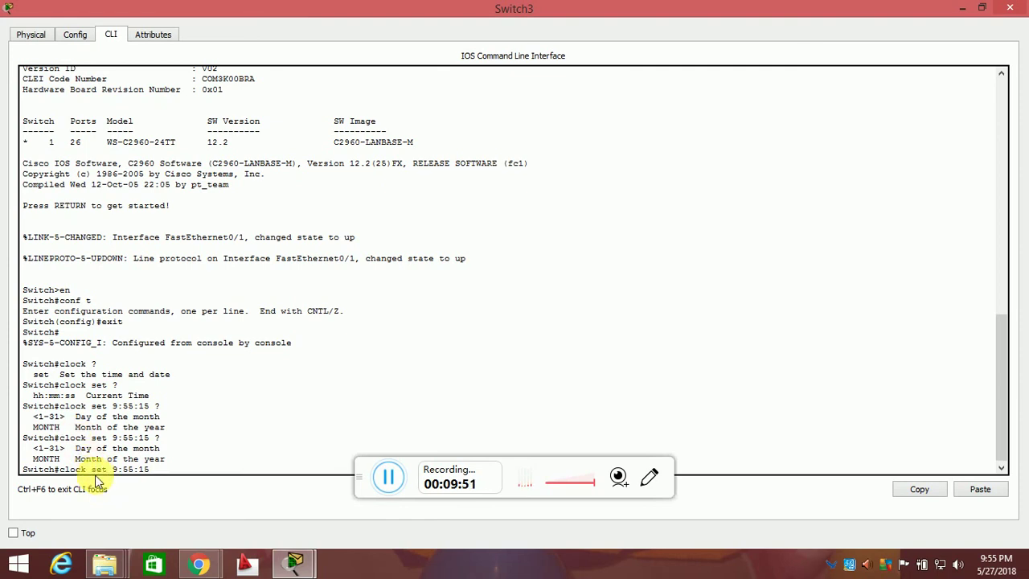
- Try to set the switch's clock using a numeric month with clock set 9:55:15 27 5 2018
{"action": "type", "text": "27 5?"}
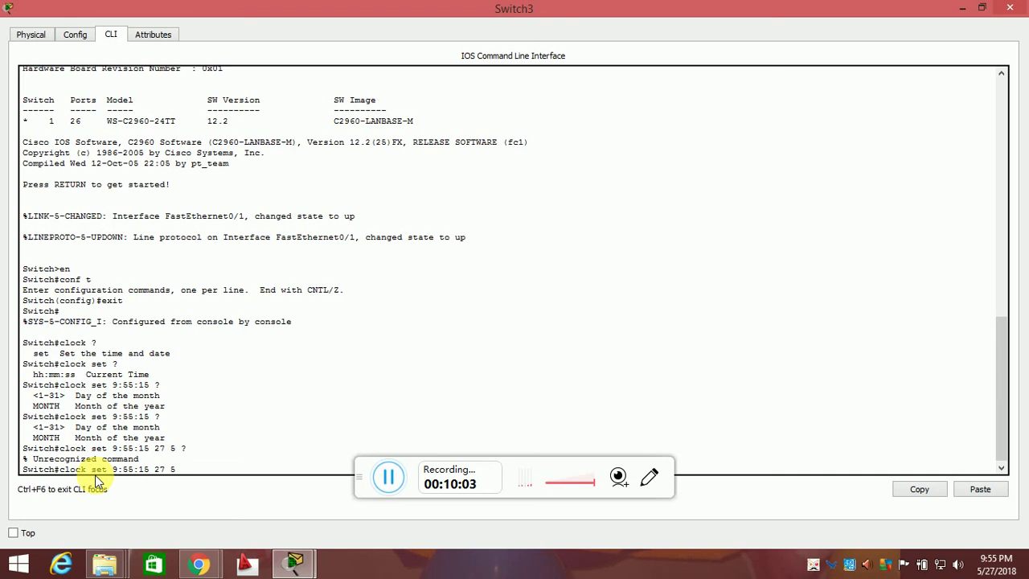
{"action": "type", "text": "2018"}
{"action": "key", "text": "Return"}
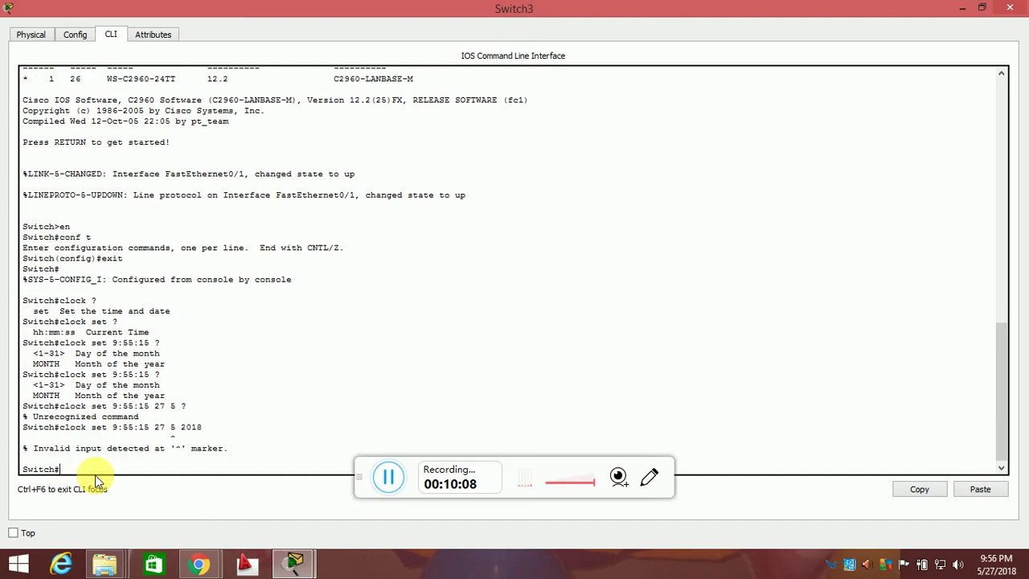
- Set the switch's clock with clock set 9:55:15 27 may 2018 and check it with sh clock
{"action": "key", "text": "Up"}
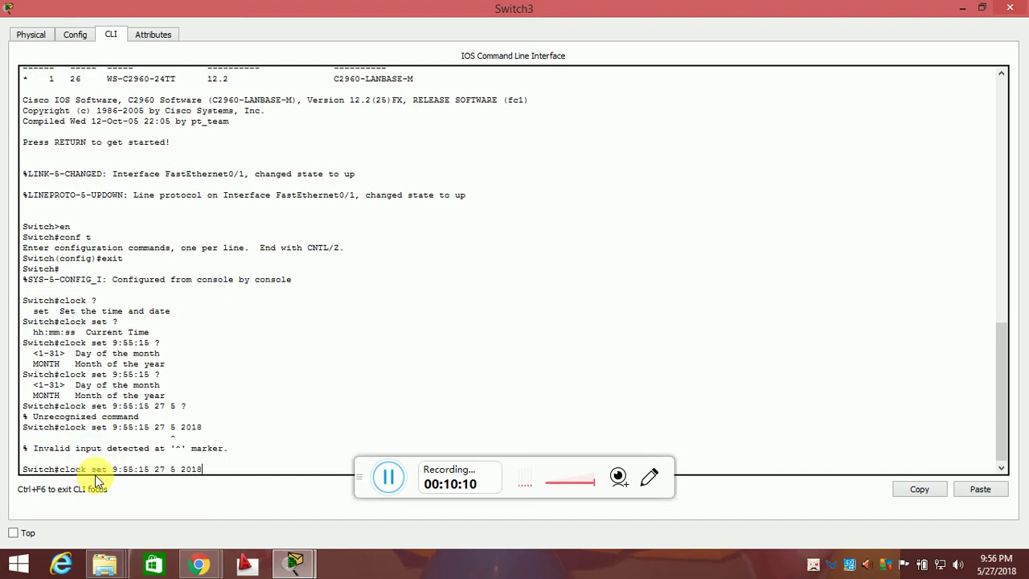
{"action": "key", "text": "BackSpace"}
{"action": "key", "text": "BackSpace"}
{"action": "key", "text": "BackSpace"}
{"action": "key", "text": "BackSpace"}
{"action": "key", "text": "BackSpace"}
{"action": "key", "text": "BackSpace"}
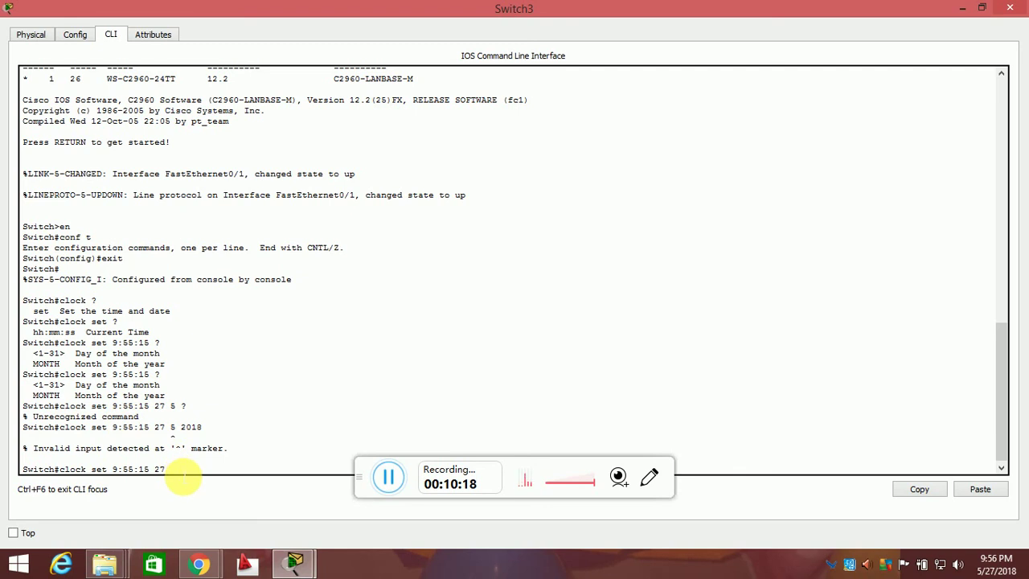
{"action": "type", "text": "may 2018"}
{"action": "key", "text": "Return"}
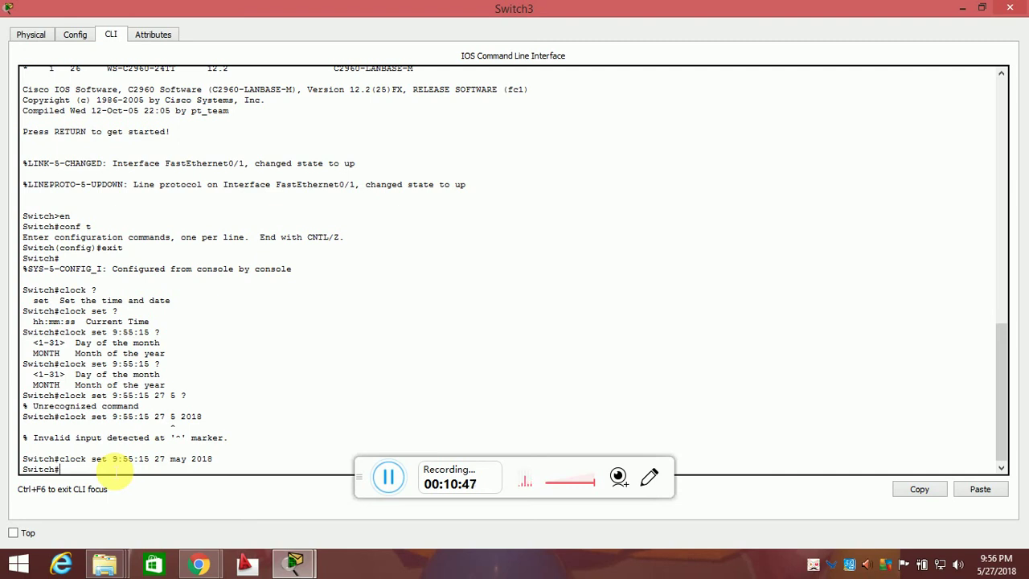
{"action": "type", "text": "sh clock"}
{"action": "key", "text": "Return"}
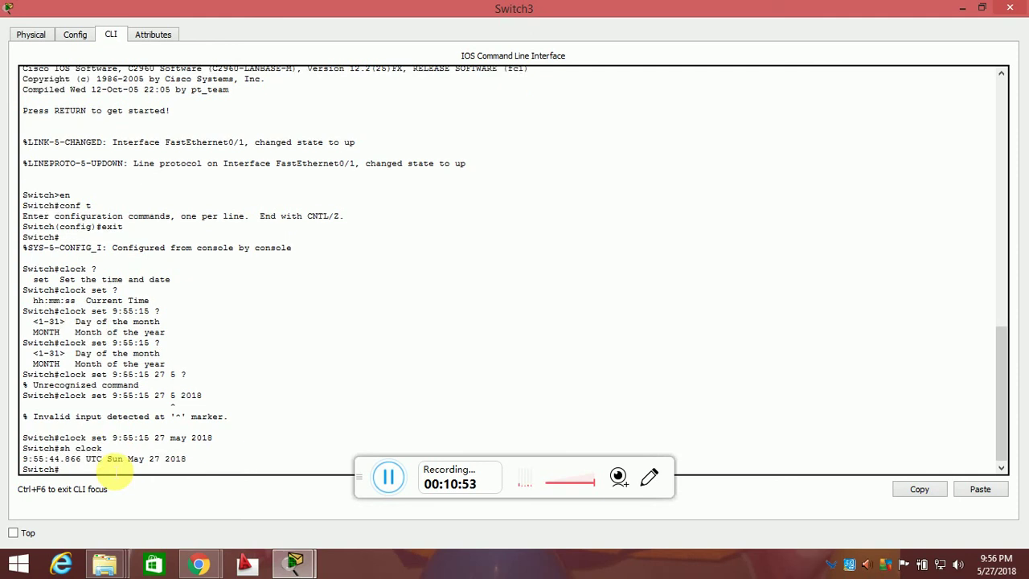